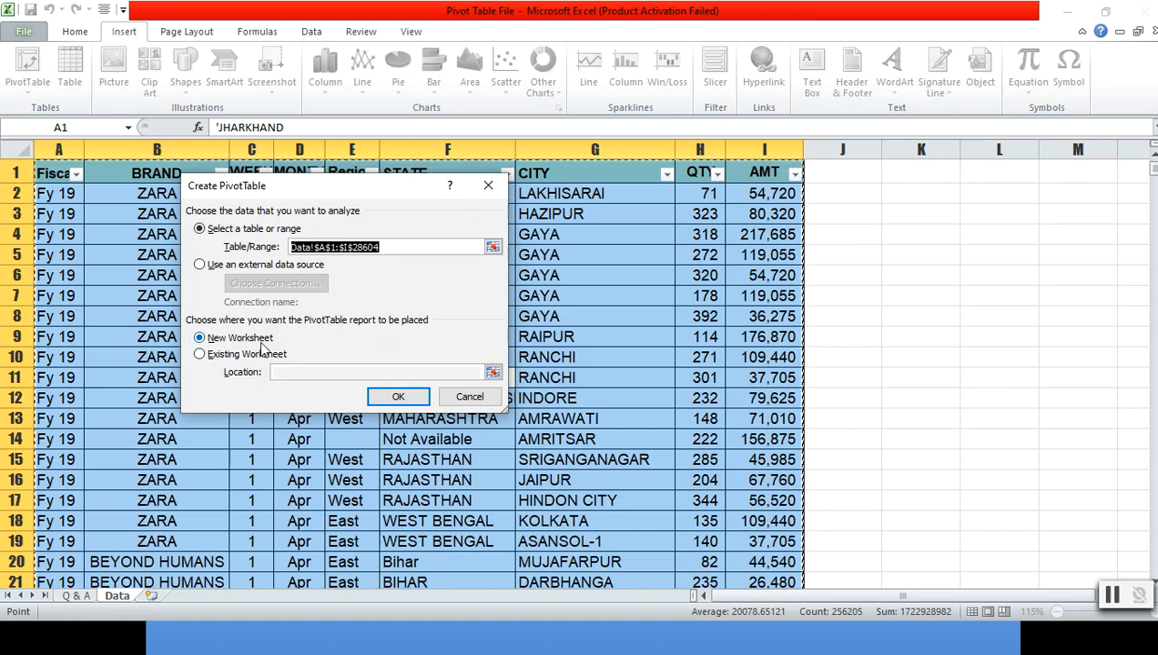
# - Create the PivotTable from the selected data range on a new worksheet
pyautogui.click(398, 397)
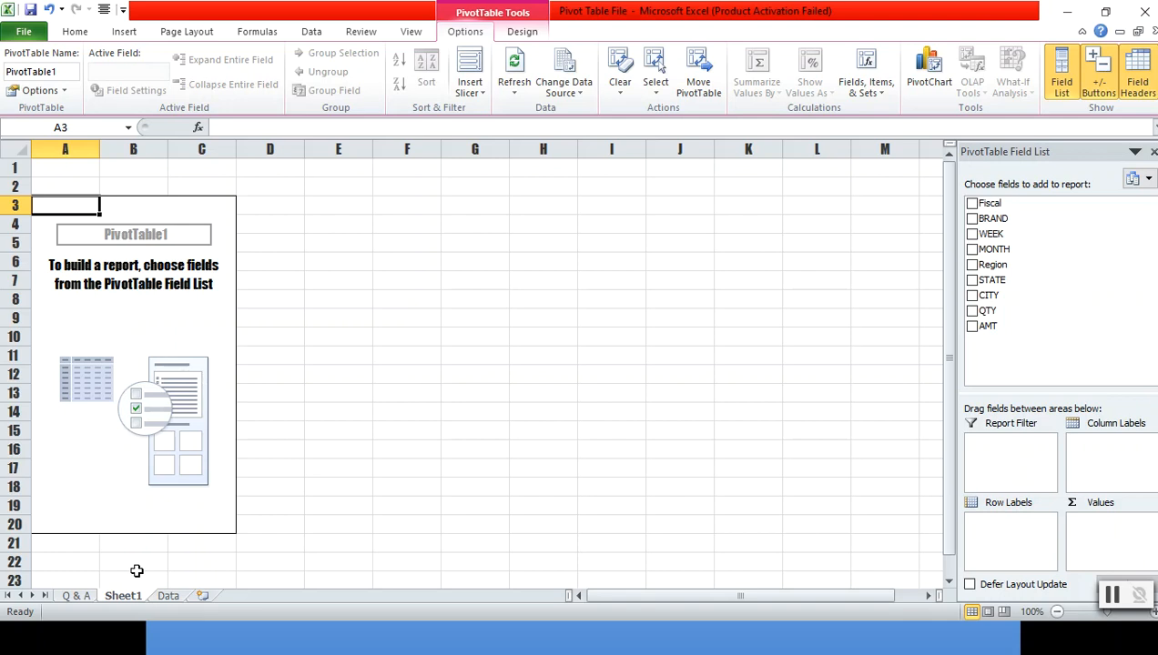
# - Bold the Practise 1 instruction row on the Q & A sheet
pyautogui.click(80, 596)
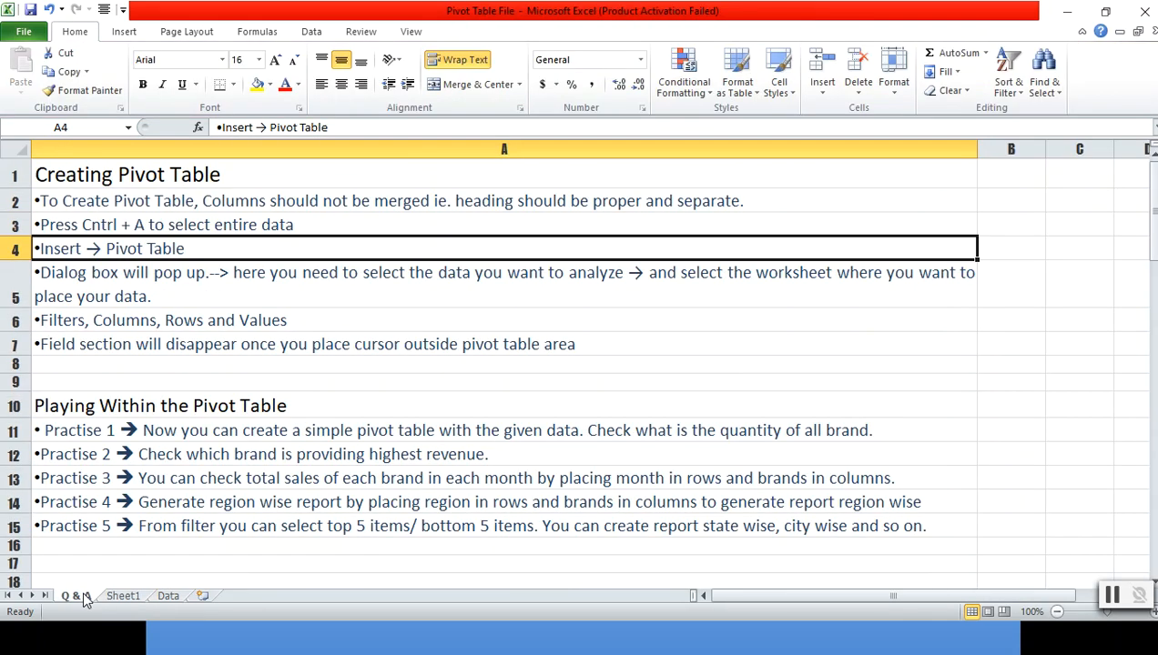
pyautogui.click(243, 378)
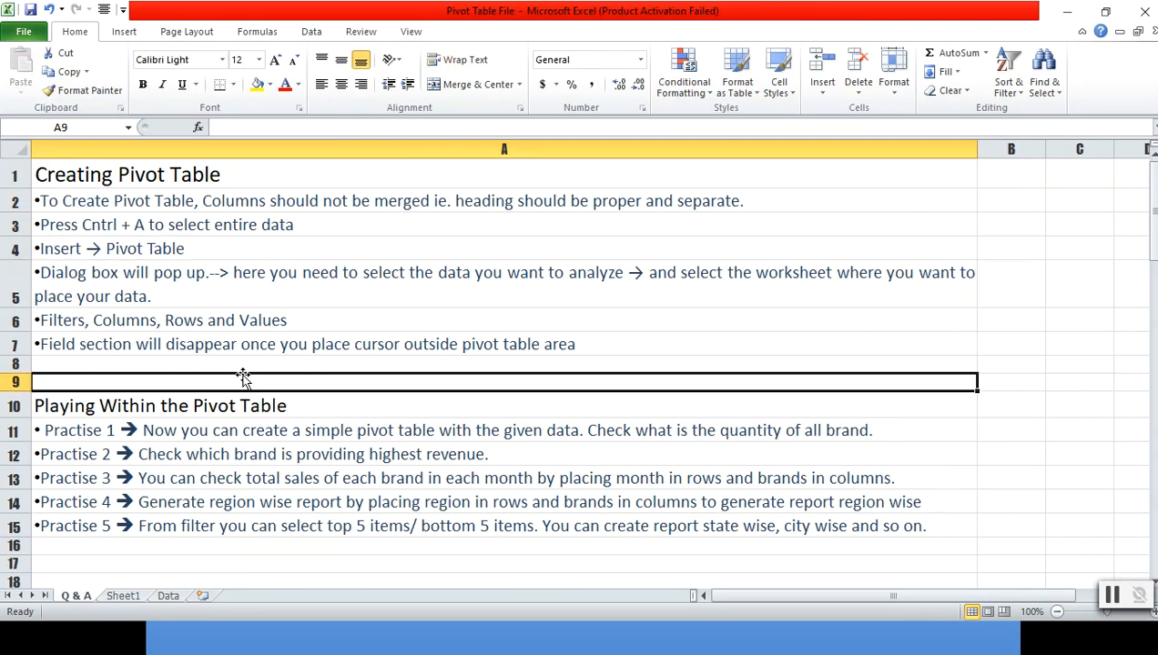
pyautogui.press('Down')
pyautogui.press('Down')
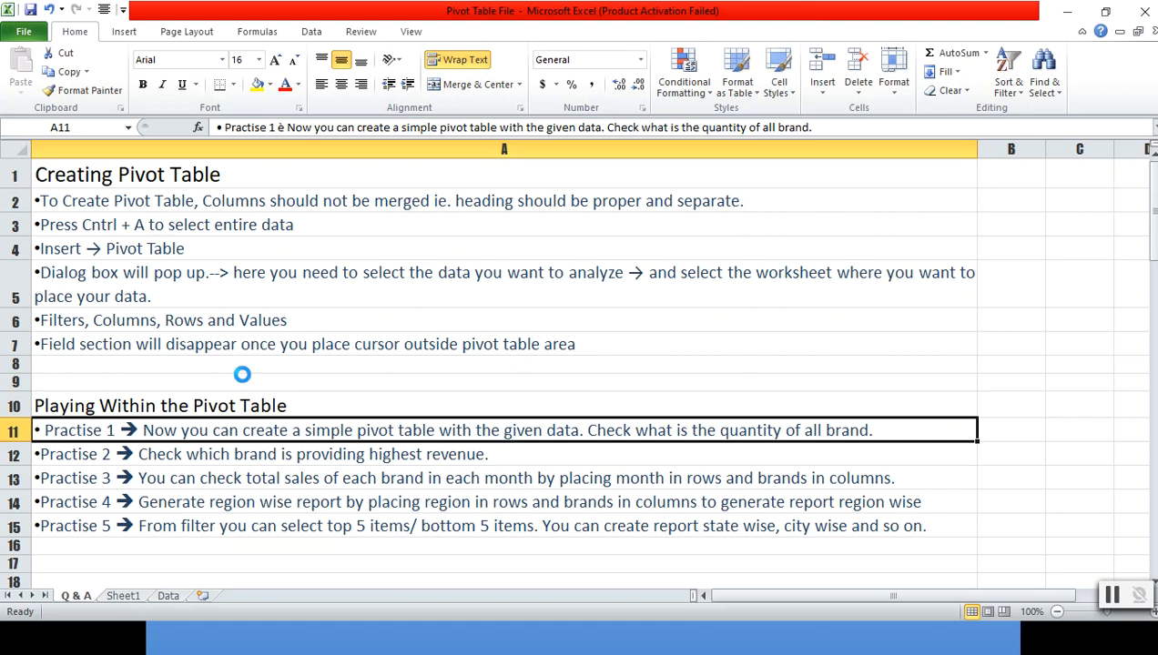
pyautogui.hotkey('ctrl', 'b')
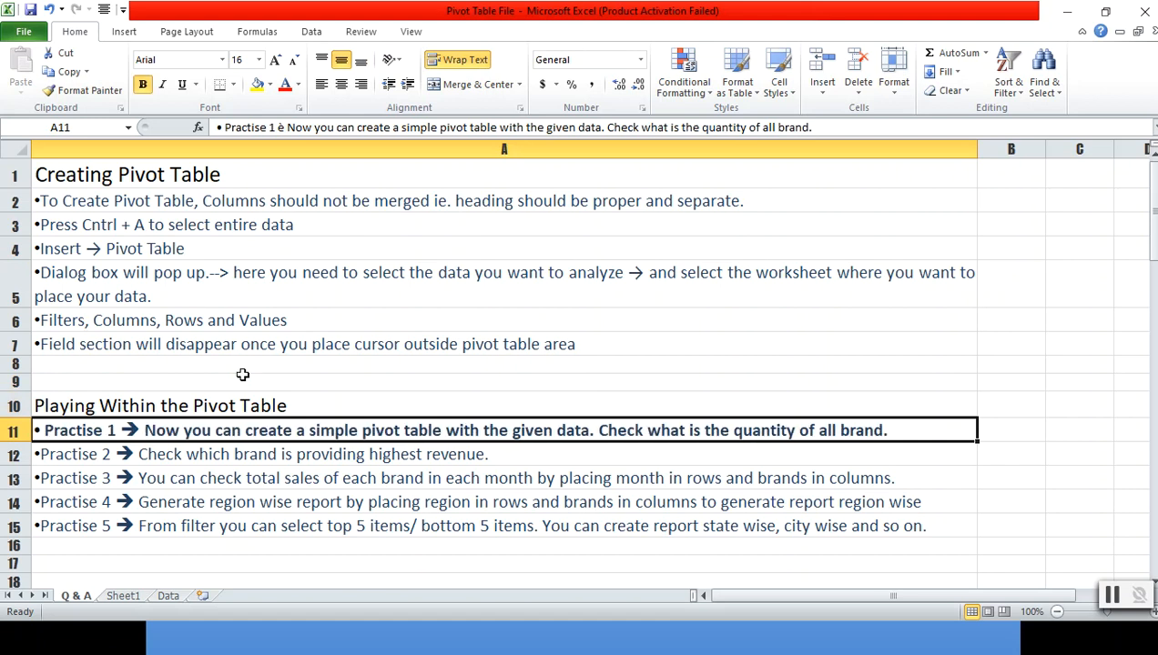
# - Add the BRAND field to the pivot table's row labels on Sheet1
pyautogui.hotkey('ctrl', 'pagedown')
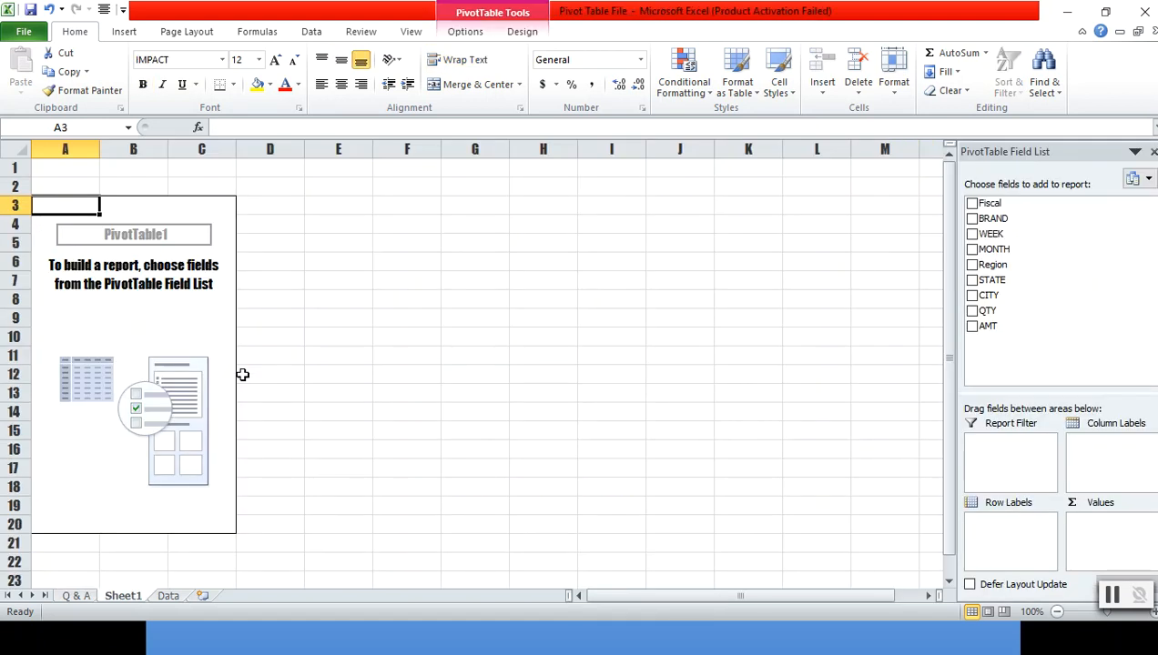
pyautogui.moveTo(1001, 223); pyautogui.dragTo(1015, 536)
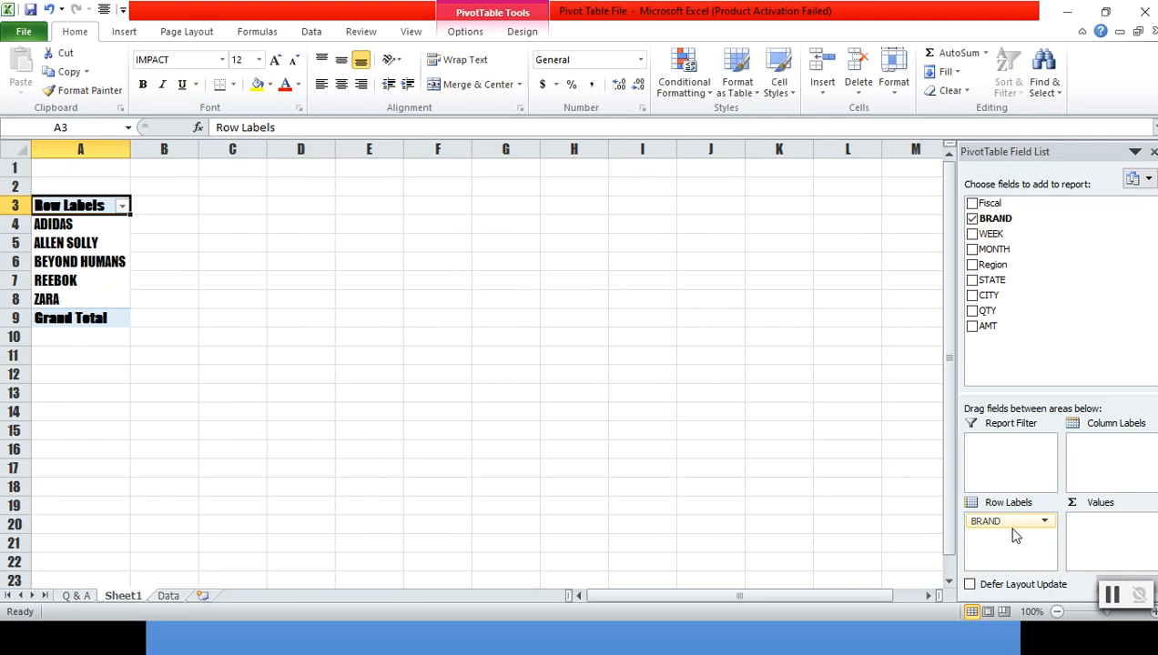
pyautogui.click(343, 337)
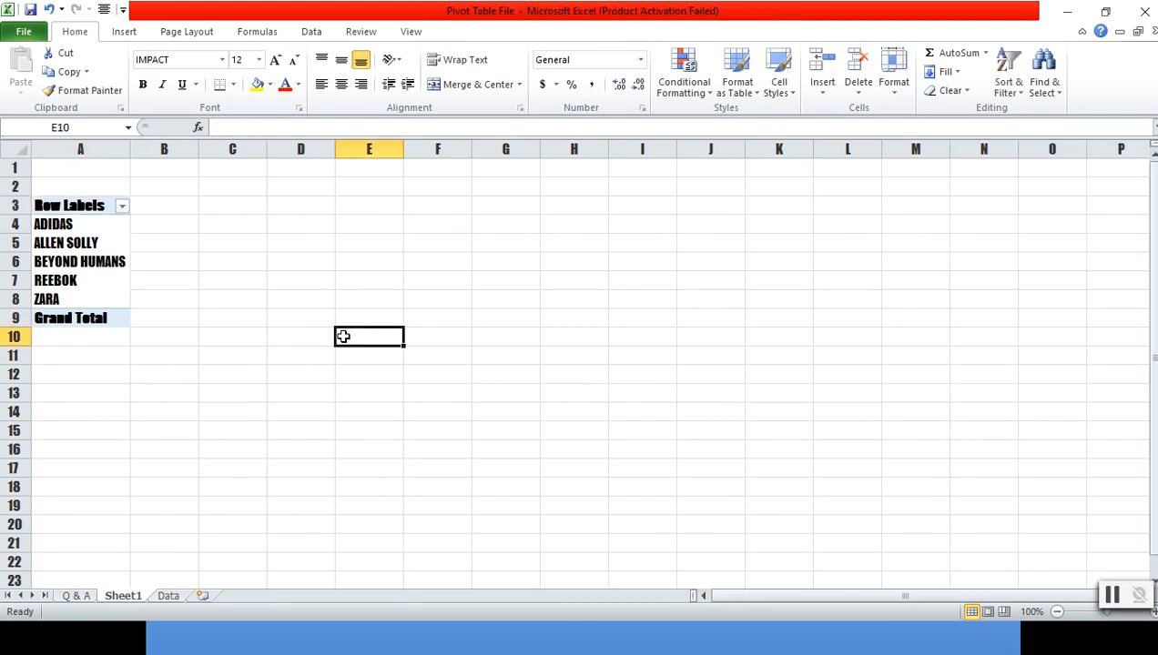
# - Set the font of the whole Sheet1 to Calibri Light
pyautogui.hotkey('ctrl', 'a')
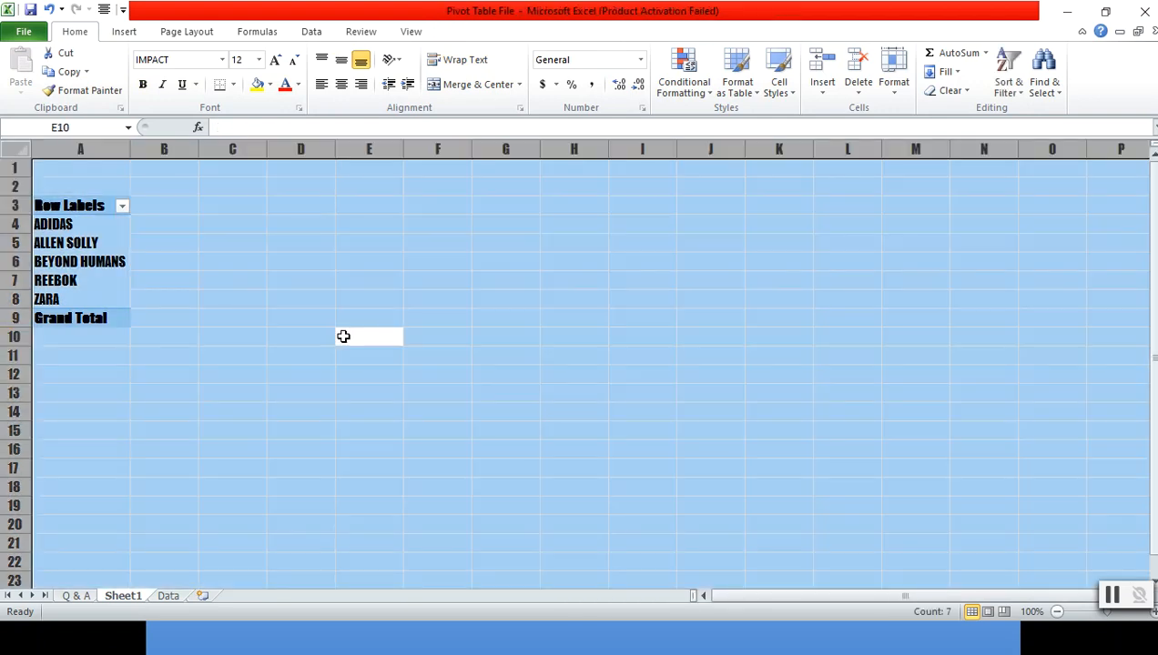
pyautogui.click(172, 63)
pyautogui.write('Cal')
pyautogui.press('Return')
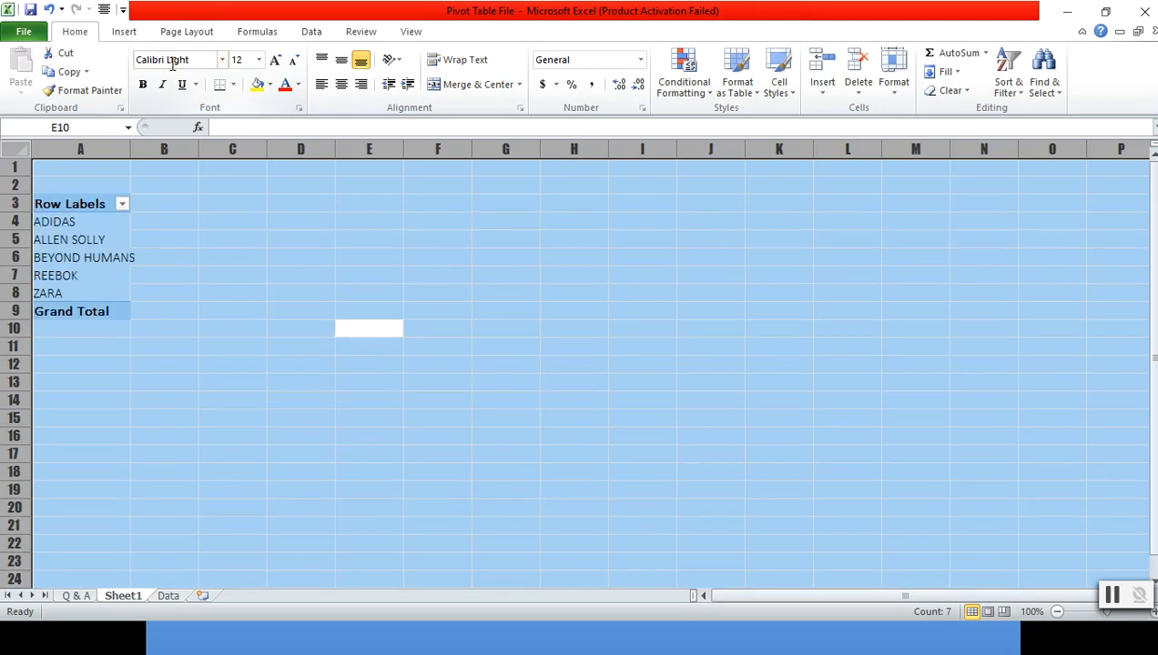
pyautogui.click(239, 222)
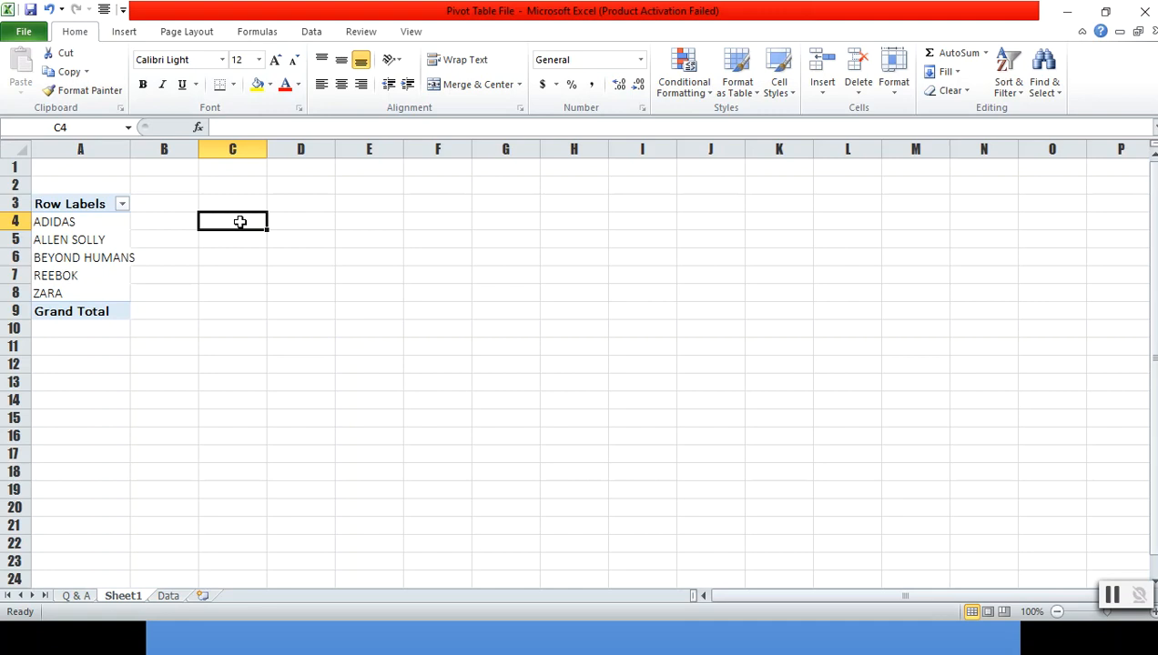
# - Add the QTY field to the pivot table's values to sum quantity per brand
pyautogui.click(88, 242)
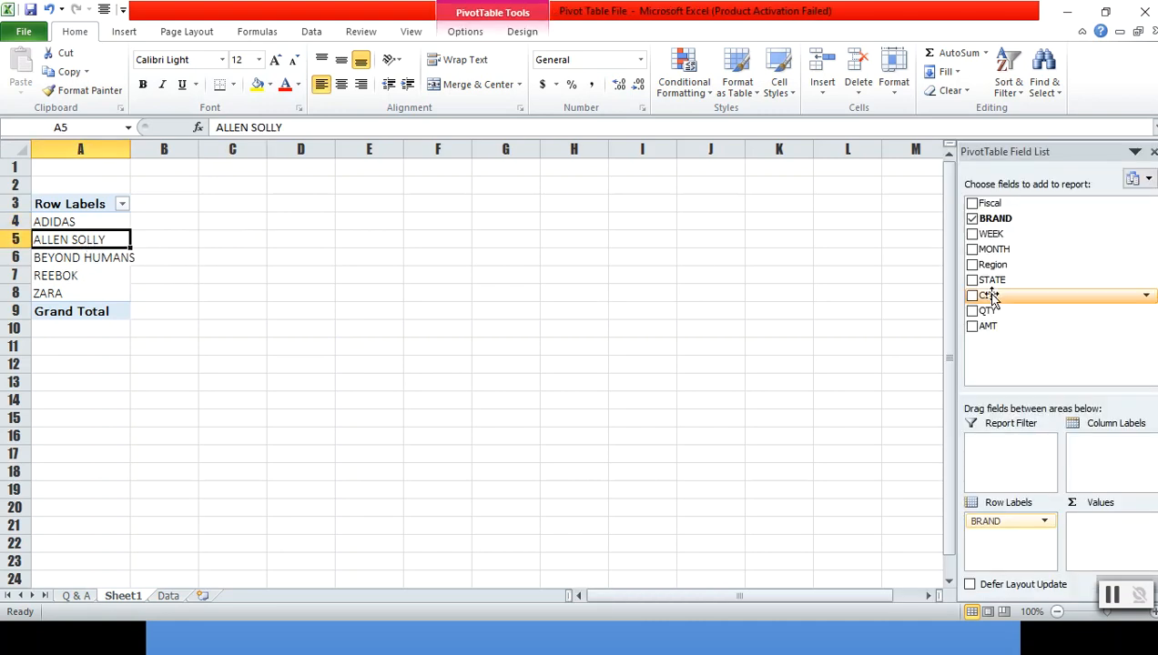
pyautogui.moveTo(1001, 310); pyautogui.dragTo(1103, 533)
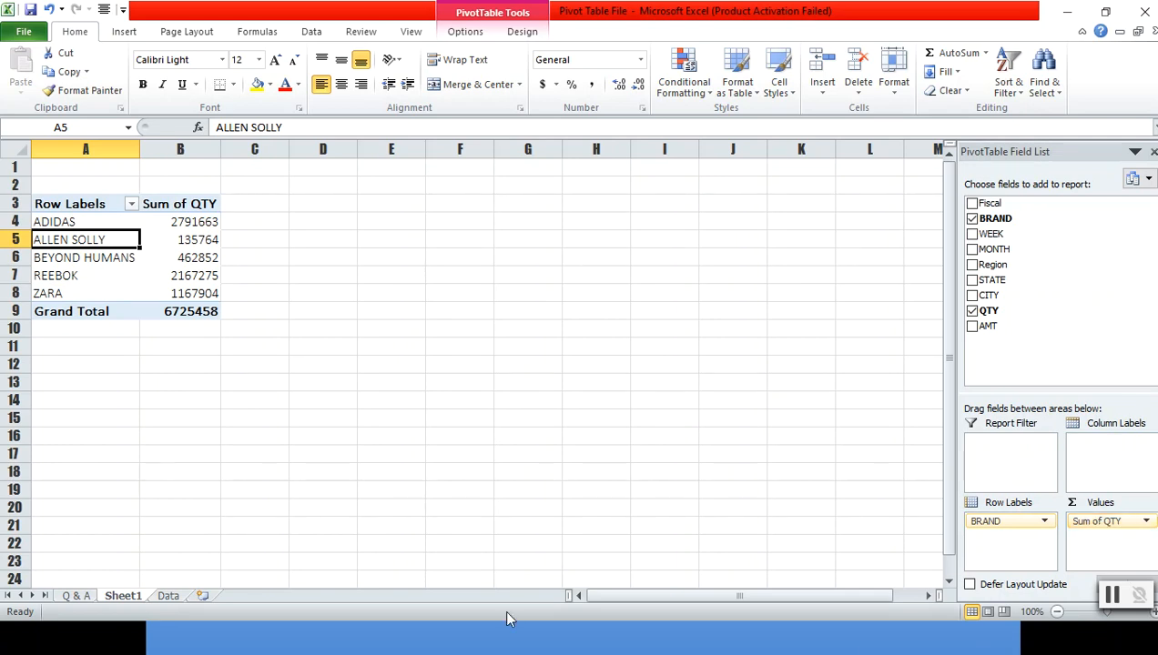
# - Review the source rows on the Data sheet
pyautogui.click(167, 596)
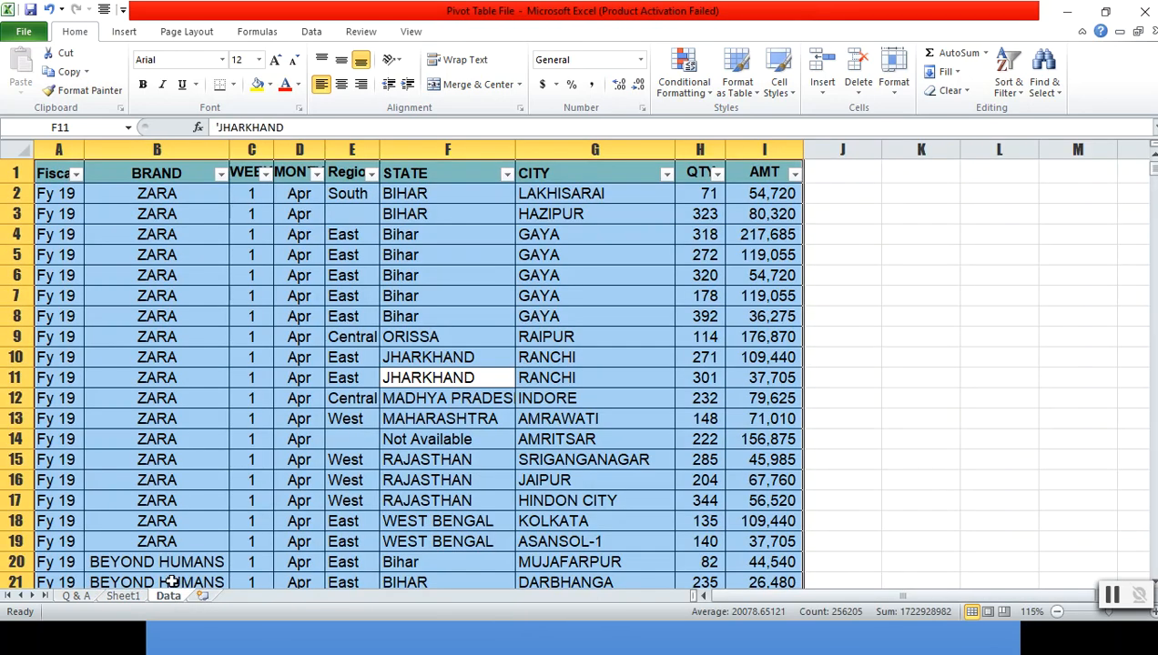
pyautogui.click(409, 276)
pyautogui.scroll(-7, 644, 354)
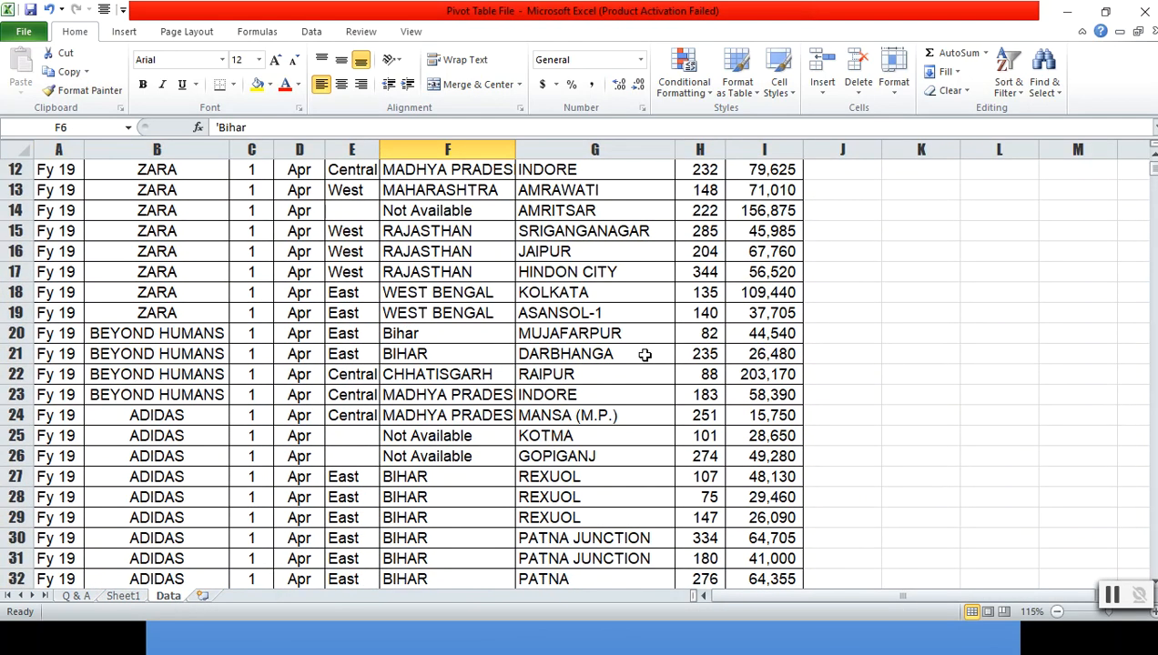
pyautogui.scroll(3, 644, 354)
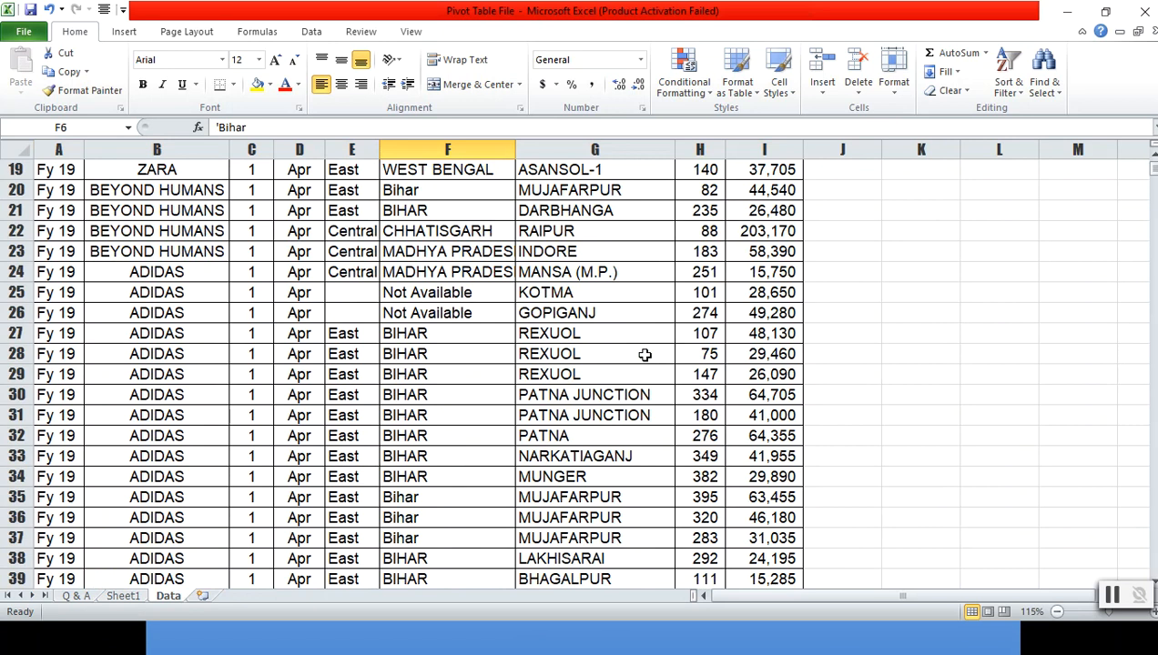
# - Bold the Practise 2 instruction row on the Q & A sheet
pyautogui.click(70, 592)
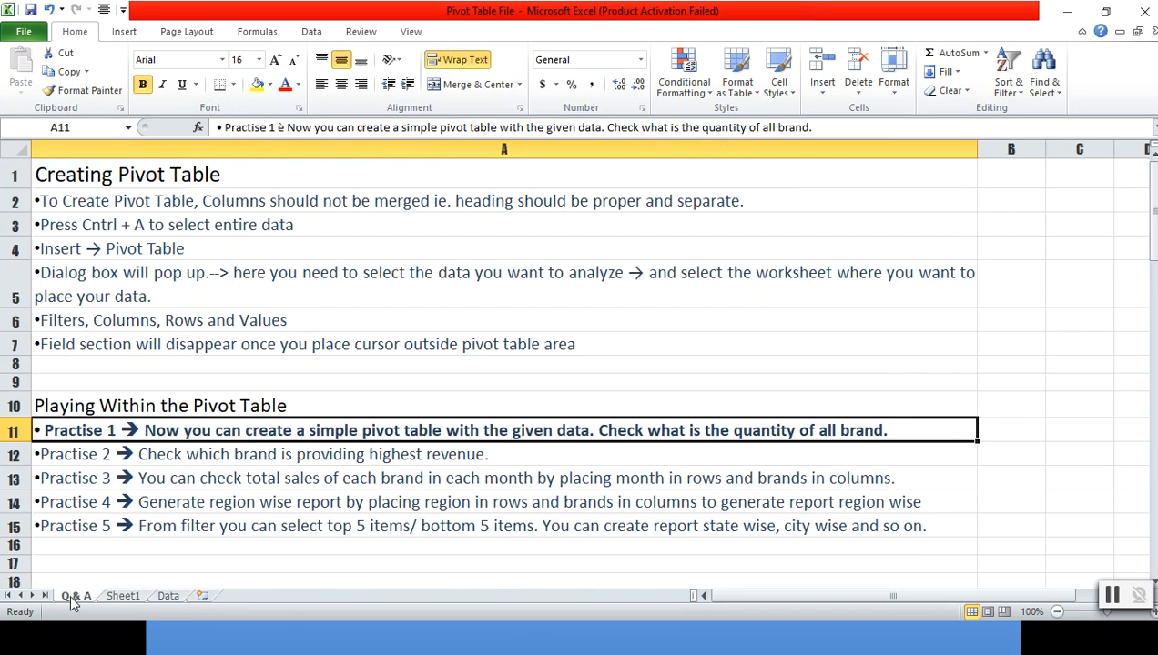
pyautogui.click(88, 457)
pyautogui.hotkey('ctrl', 'b')
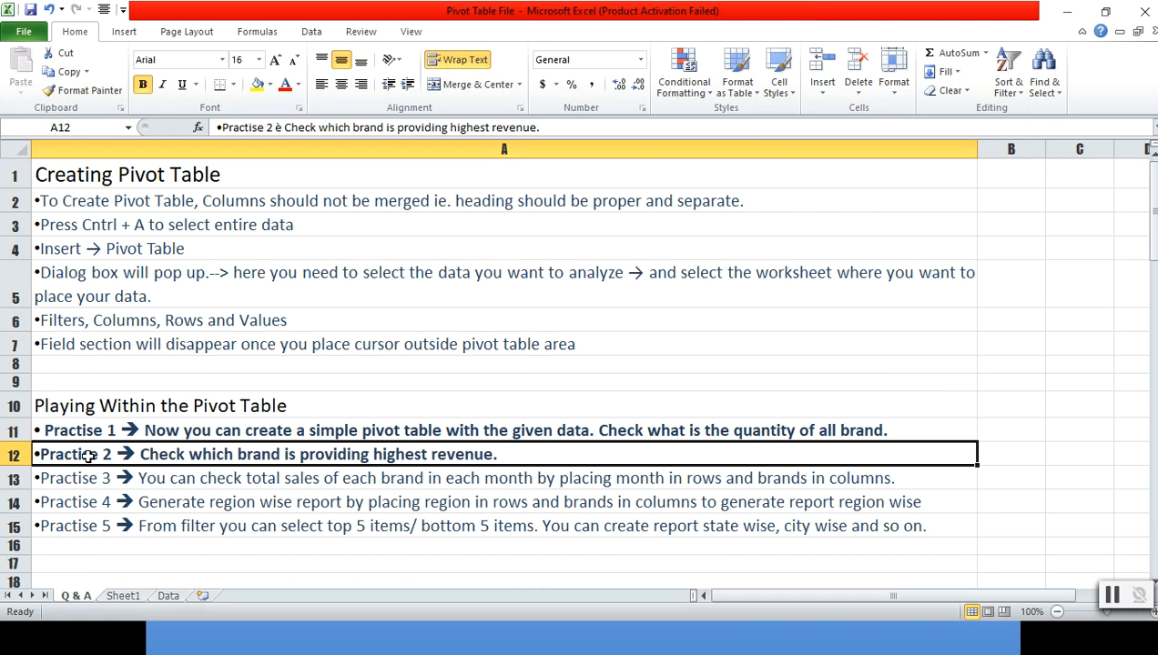
# - Add the AMT field to the pivot table's values on Sheet1
pyautogui.click(127, 598)
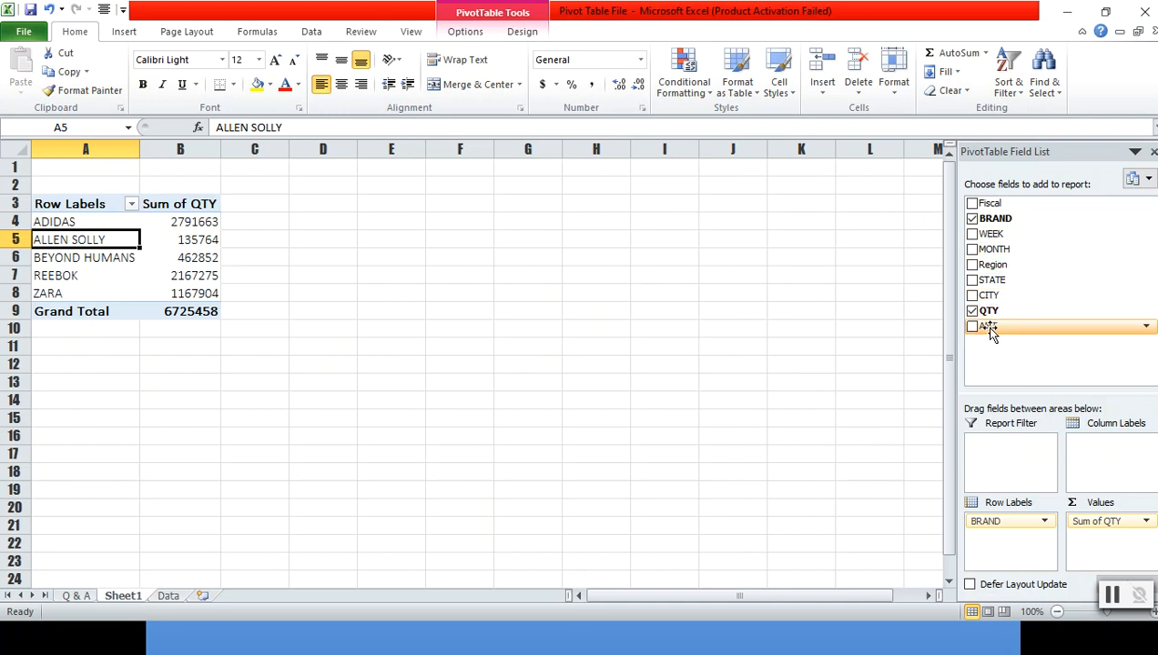
pyautogui.moveTo(992, 333); pyautogui.dragTo(1097, 551)
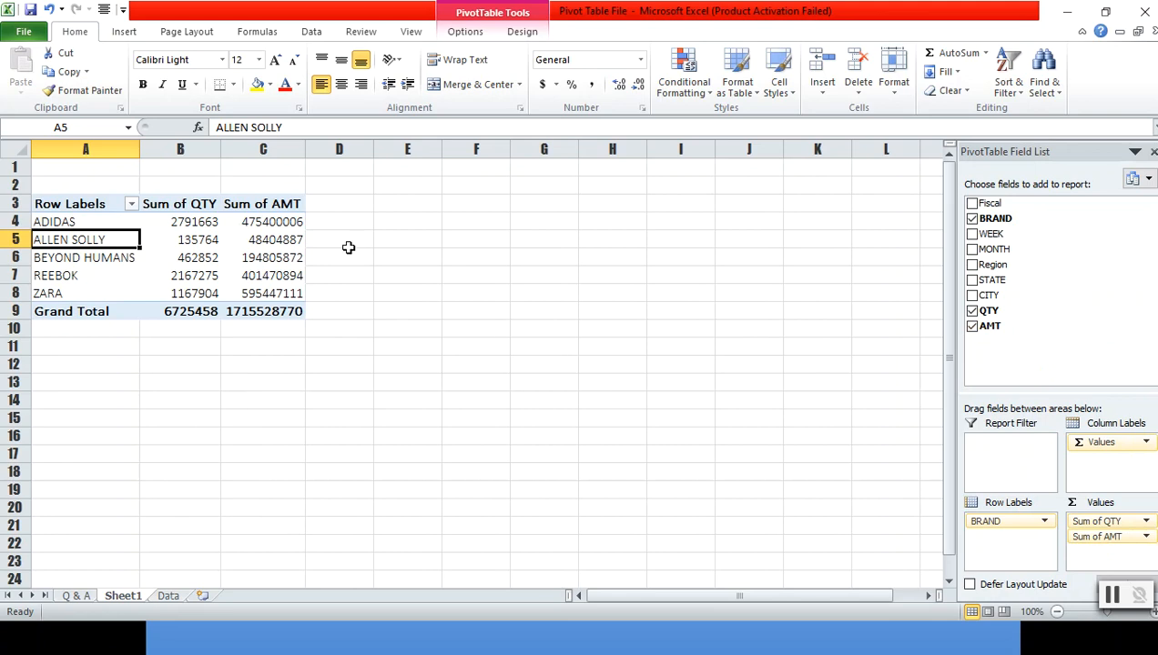
# - Format the QTY and AMT value cells B4:C9 with comma style and no decimal places
pyautogui.click(270, 221)
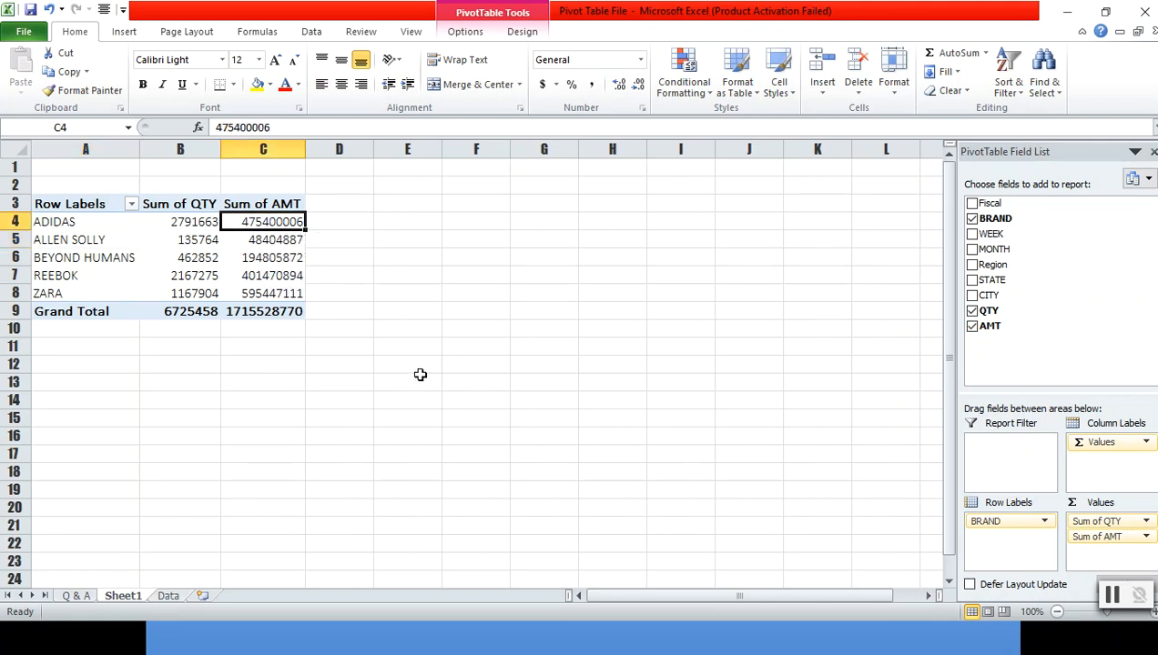
pyautogui.press('Left')
pyautogui.hotkey('shift', 'Right')
pyautogui.hotkey('shift', 'Down')
pyautogui.hotkey('shift', 'Down')
pyautogui.hotkey('shift', 'Down')
pyautogui.hotkey('shift', 'Down')
pyautogui.hotkey('shift', 'Down')
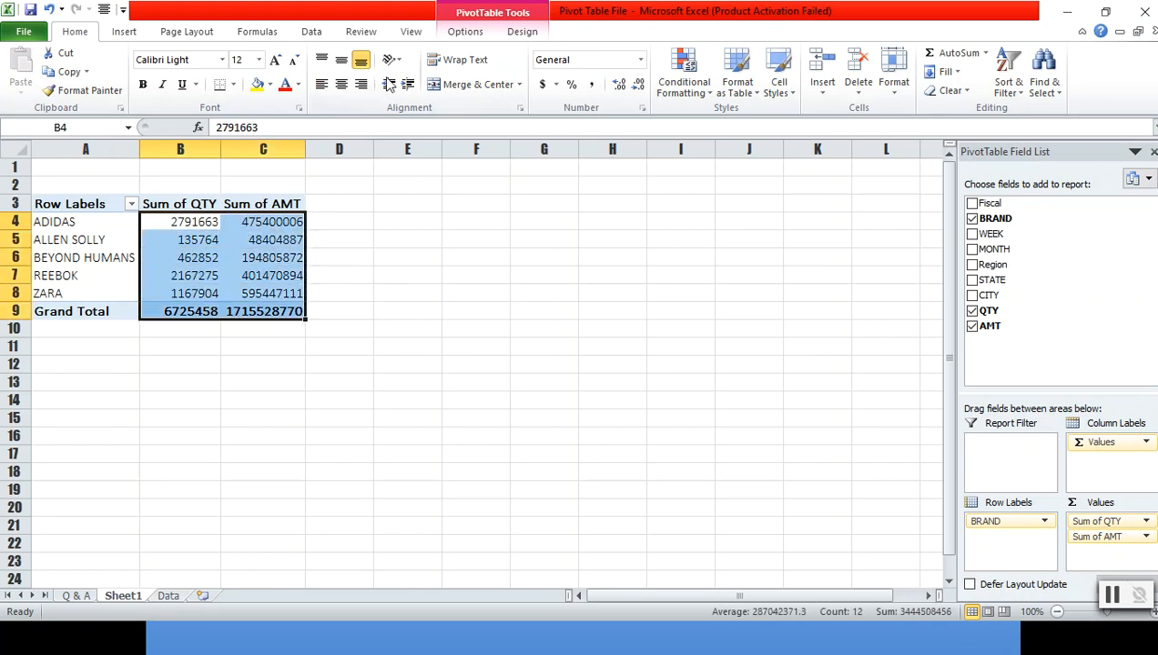
pyautogui.click(590, 86)
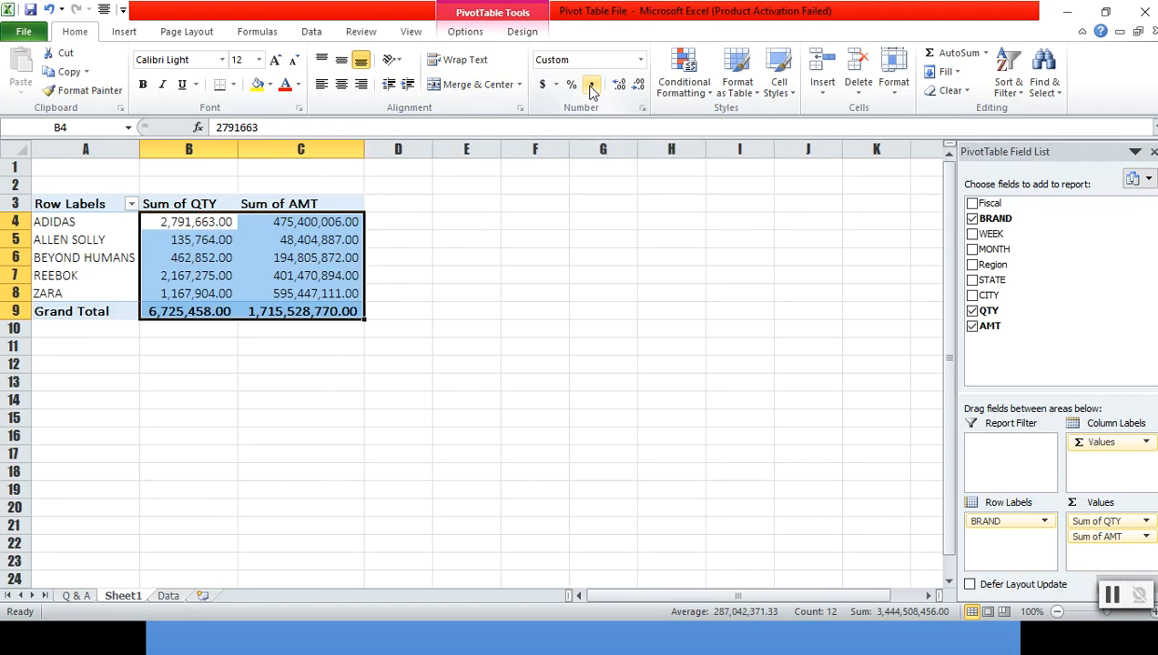
pyautogui.click(638, 86)
pyautogui.click(638, 87)
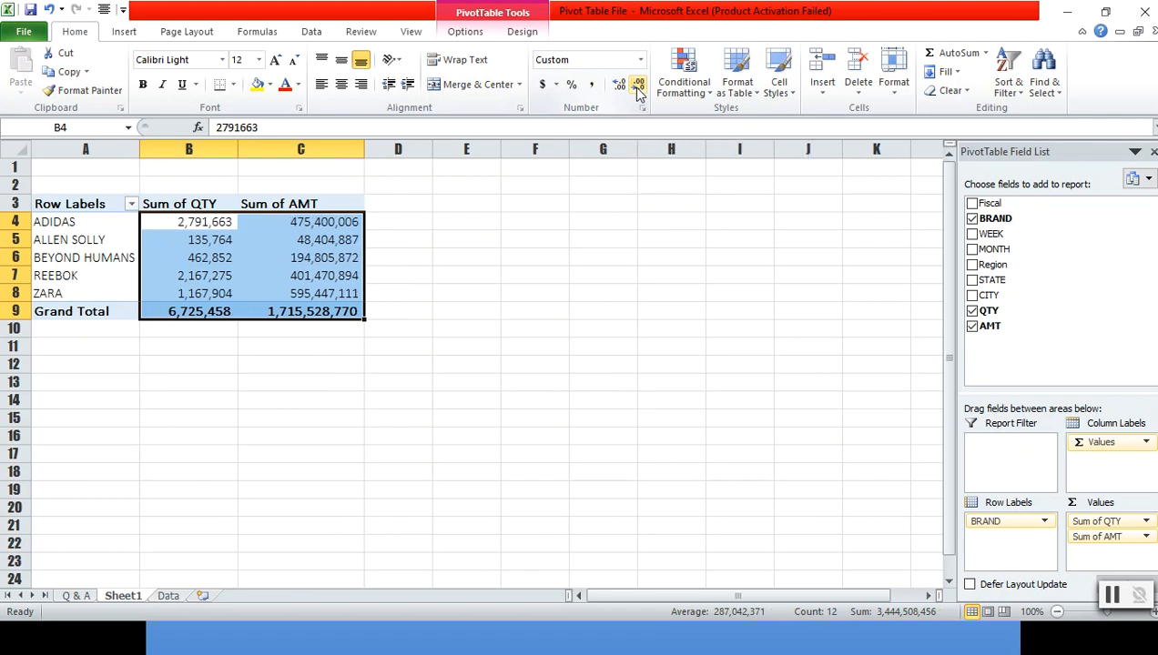
pyautogui.click(478, 246)
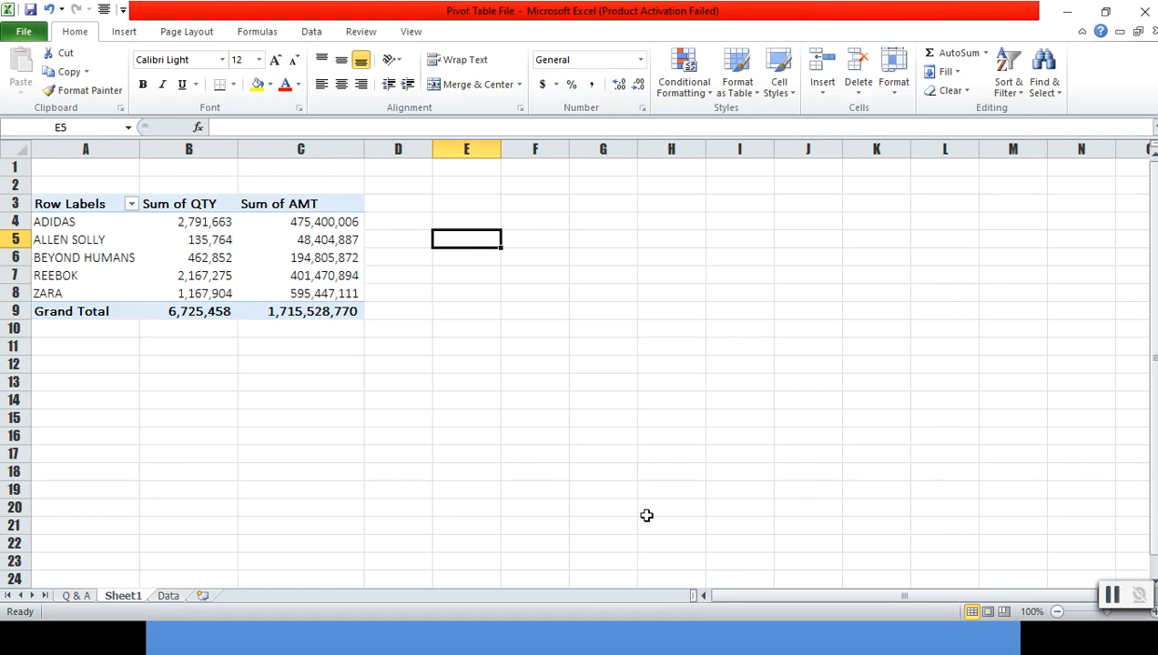
# - Bold the Practise 3 instruction row on the Q & A sheet
pyautogui.click(69, 596)
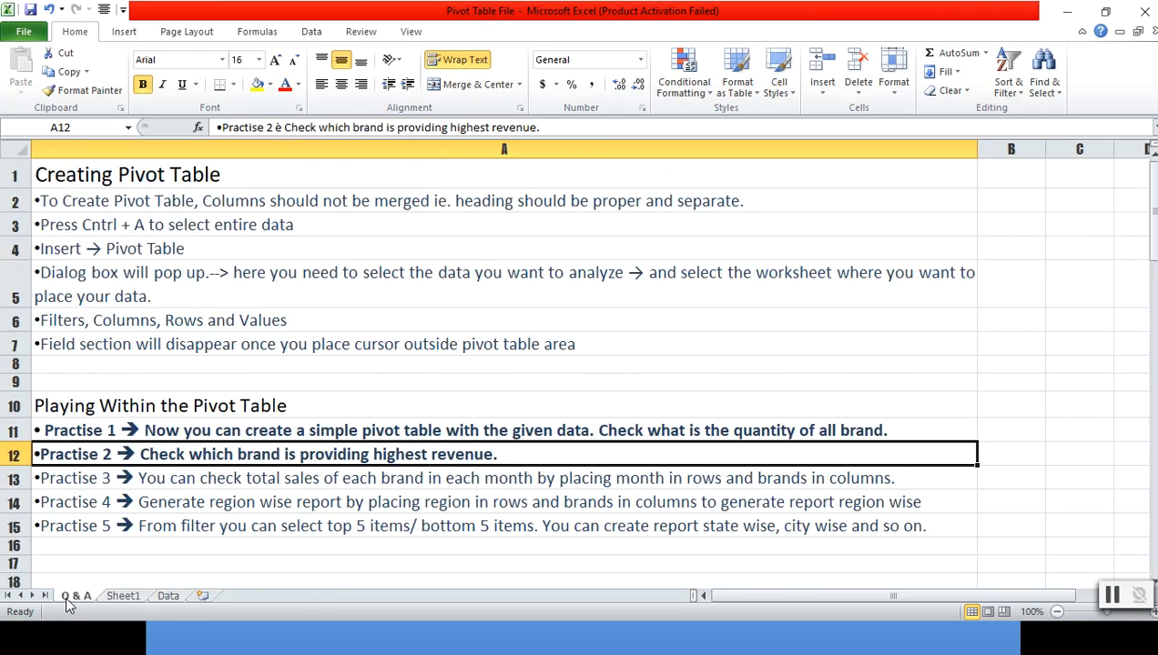
pyautogui.click(199, 477)
pyautogui.hotkey('ctrl', 'b')
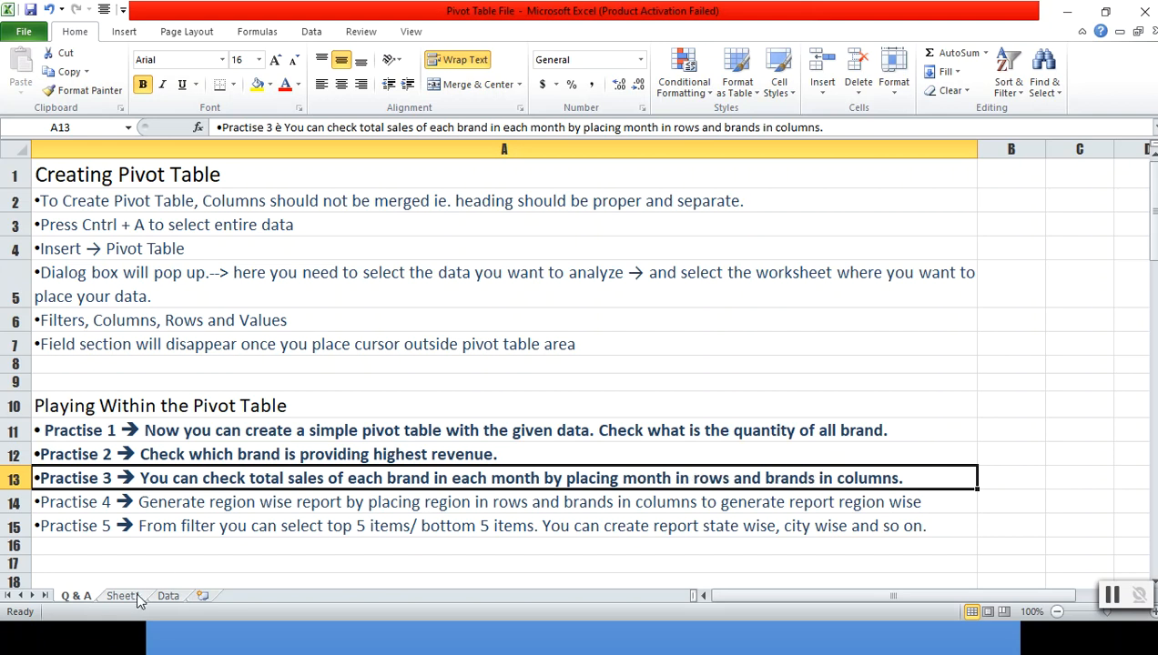
# - Add the MONTH field to the pivot table's column labels on Sheet1
pyautogui.click(124, 598)
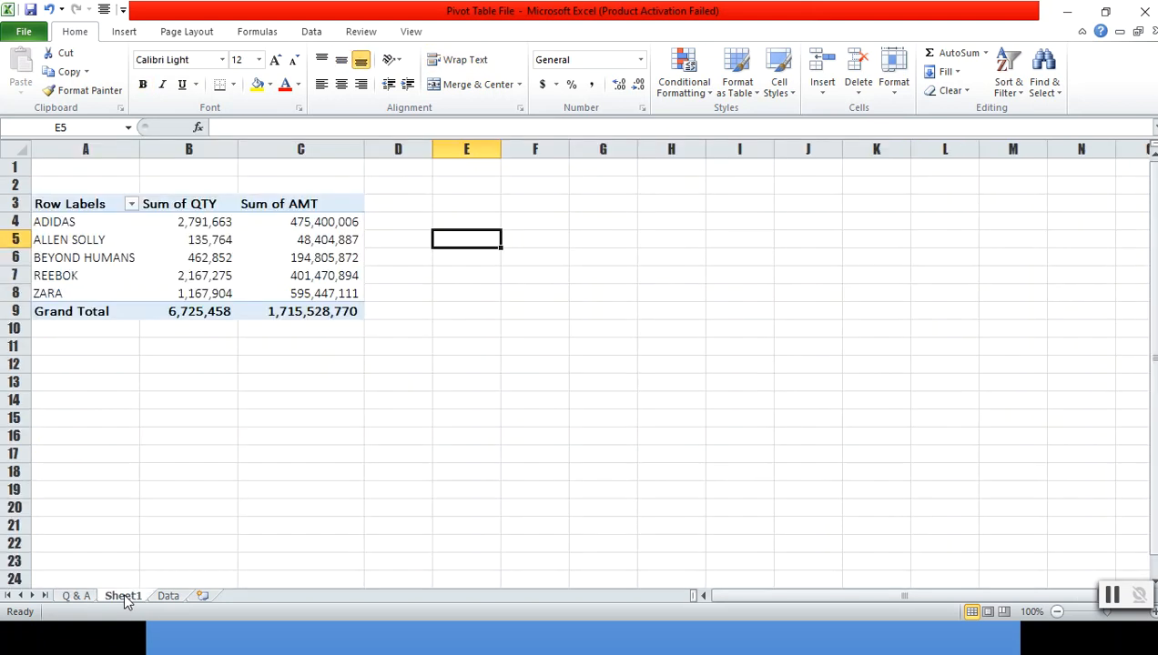
pyautogui.click(290, 240)
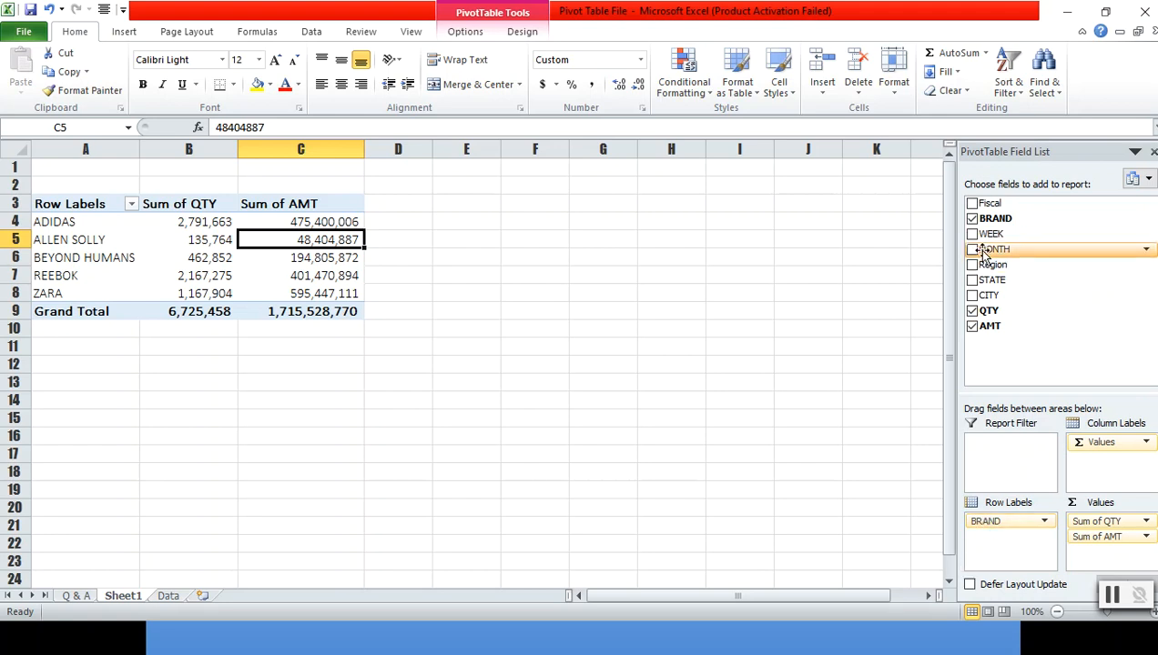
pyautogui.moveTo(983, 250); pyautogui.dragTo(1105, 464)
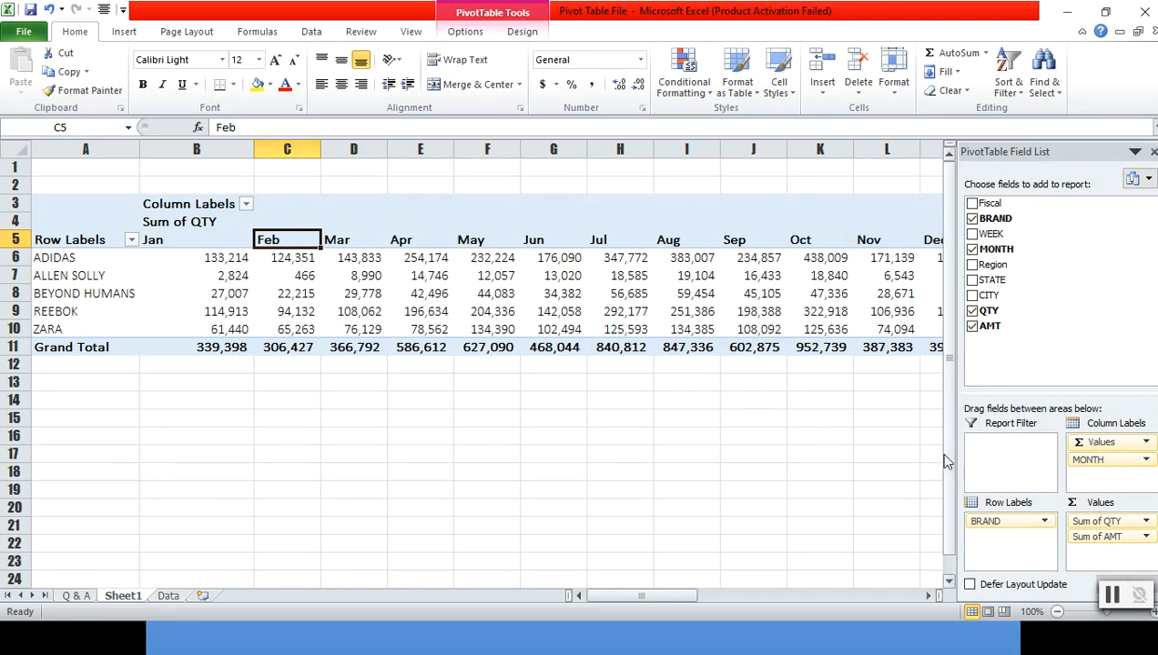
# - Examine the monthly quantity and revenue figures per brand across the pivot table
pyautogui.click(596, 314)
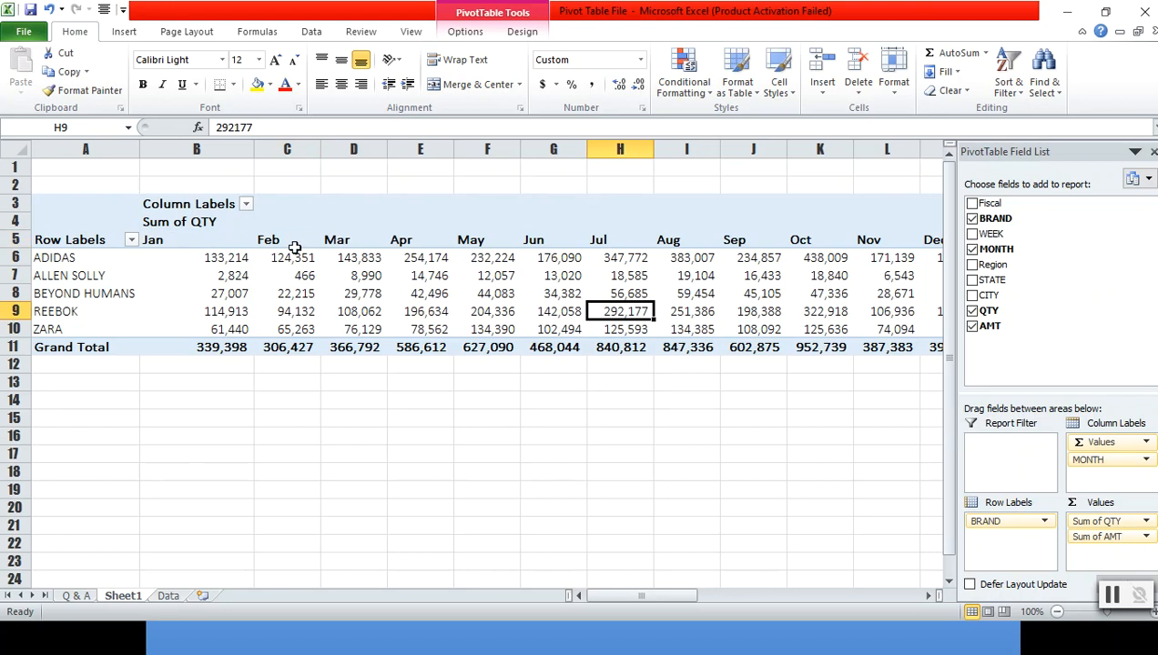
pyautogui.click(625, 512)
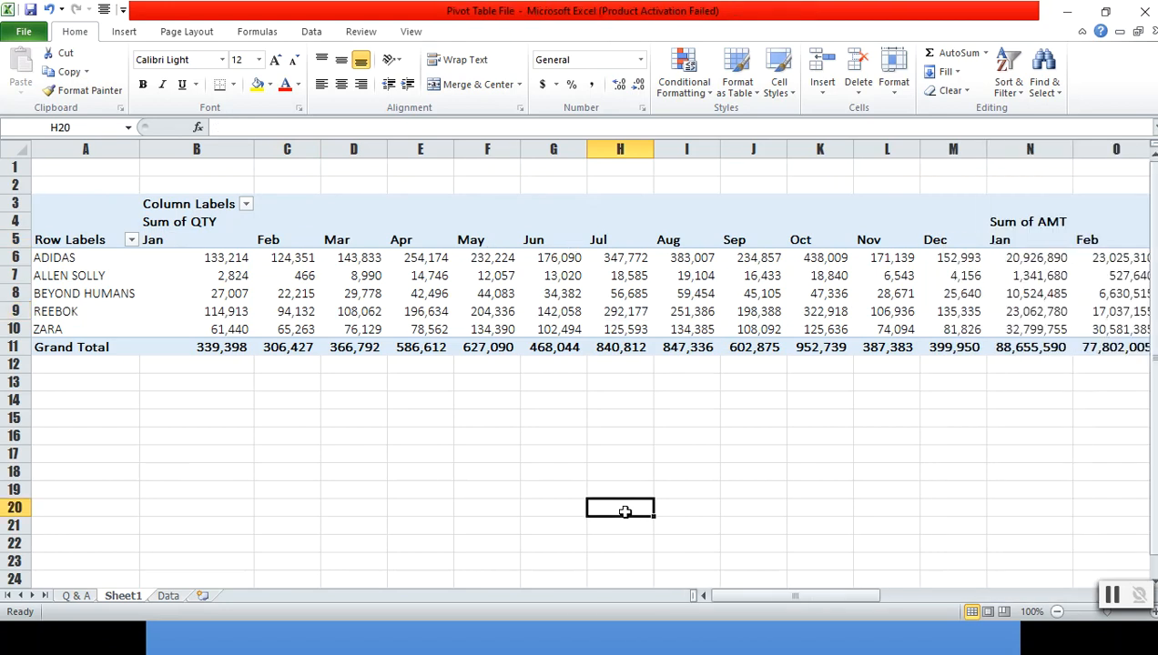
pyautogui.click(506, 387)
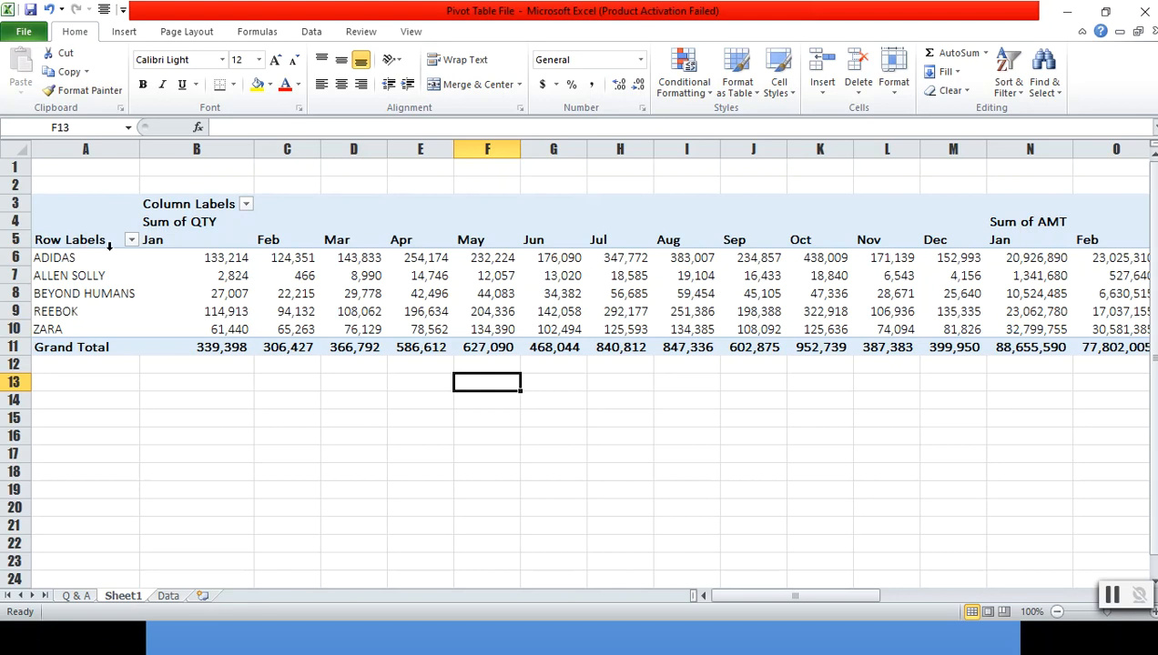
pyautogui.moveTo(185, 270)
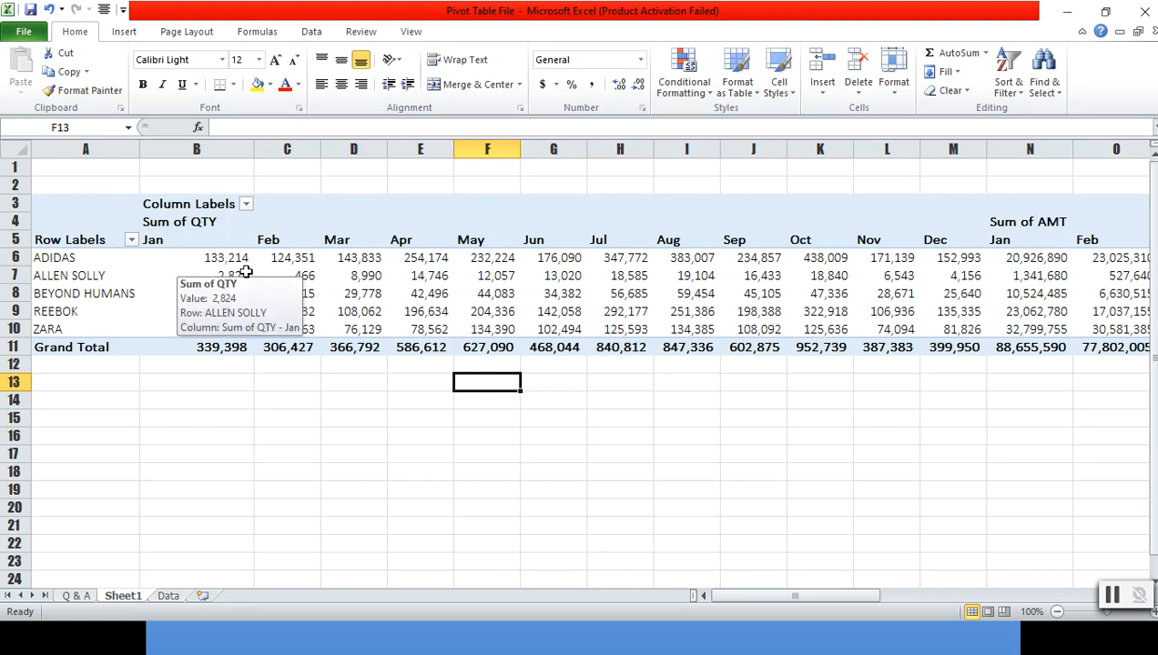
pyautogui.click(199, 223)
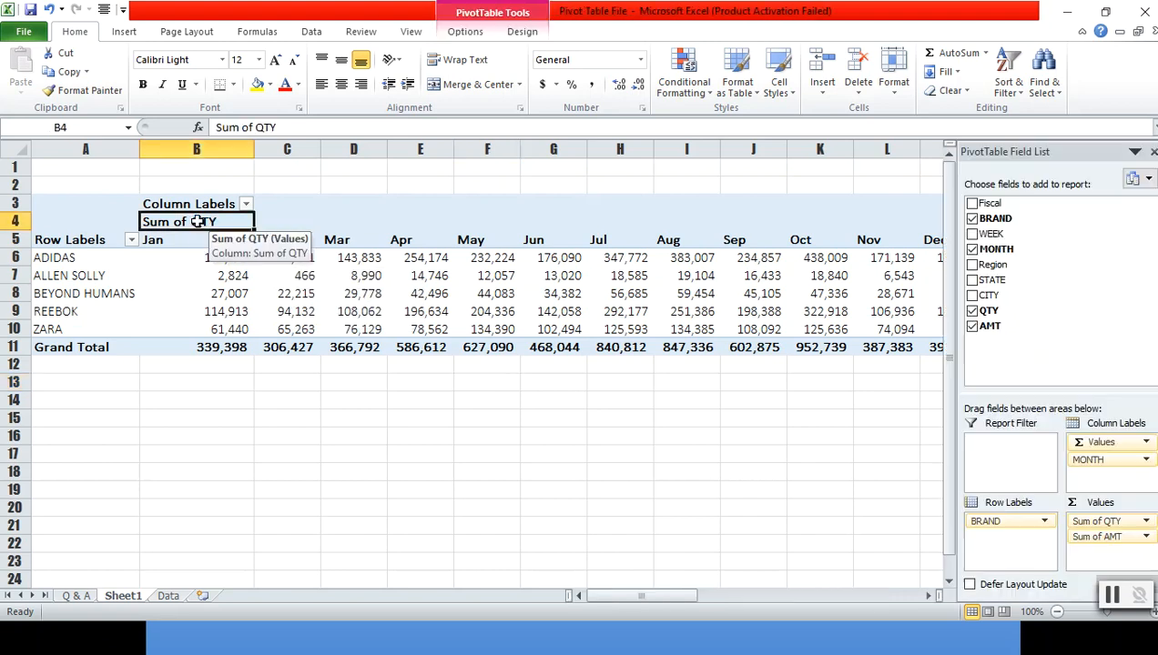
pyautogui.click(367, 292)
pyautogui.press('Right')
pyautogui.press('Right')
pyautogui.press('Right')
pyautogui.press('Right')
pyautogui.press('Right')
pyautogui.press('Right')
pyautogui.press('Right')
pyautogui.press('Right')
pyautogui.press('Right')
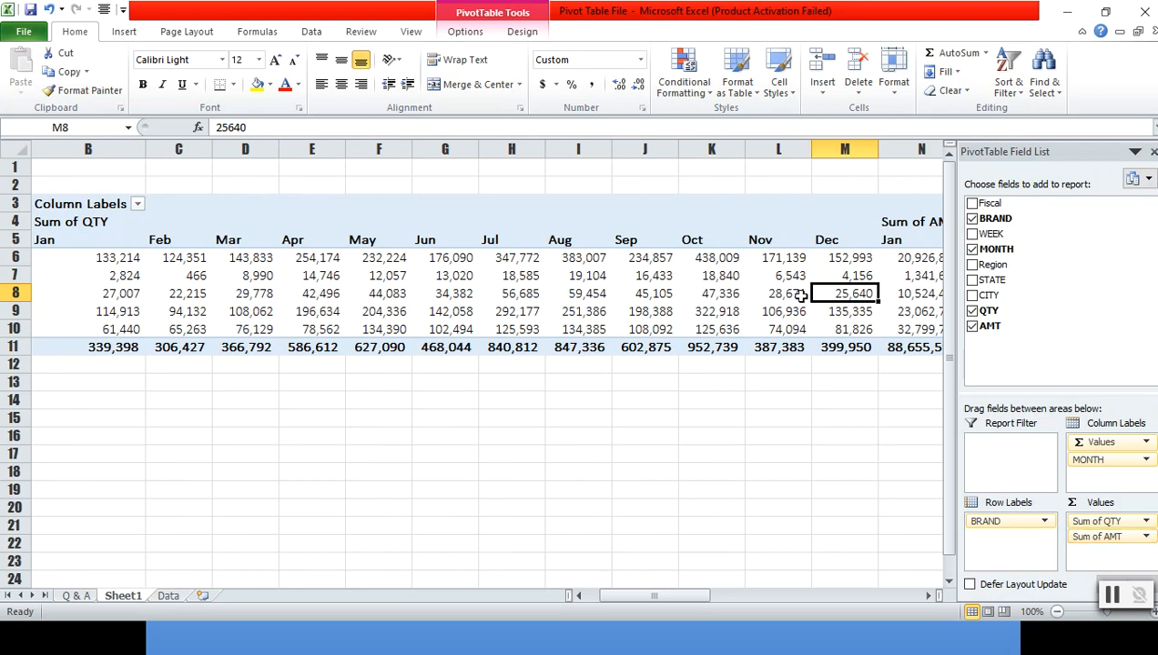
pyautogui.press('Right')
pyautogui.press('Right')
pyautogui.press('Right')
pyautogui.press('Right')
pyautogui.press('Right')
pyautogui.press('Right')
pyautogui.press('Left')
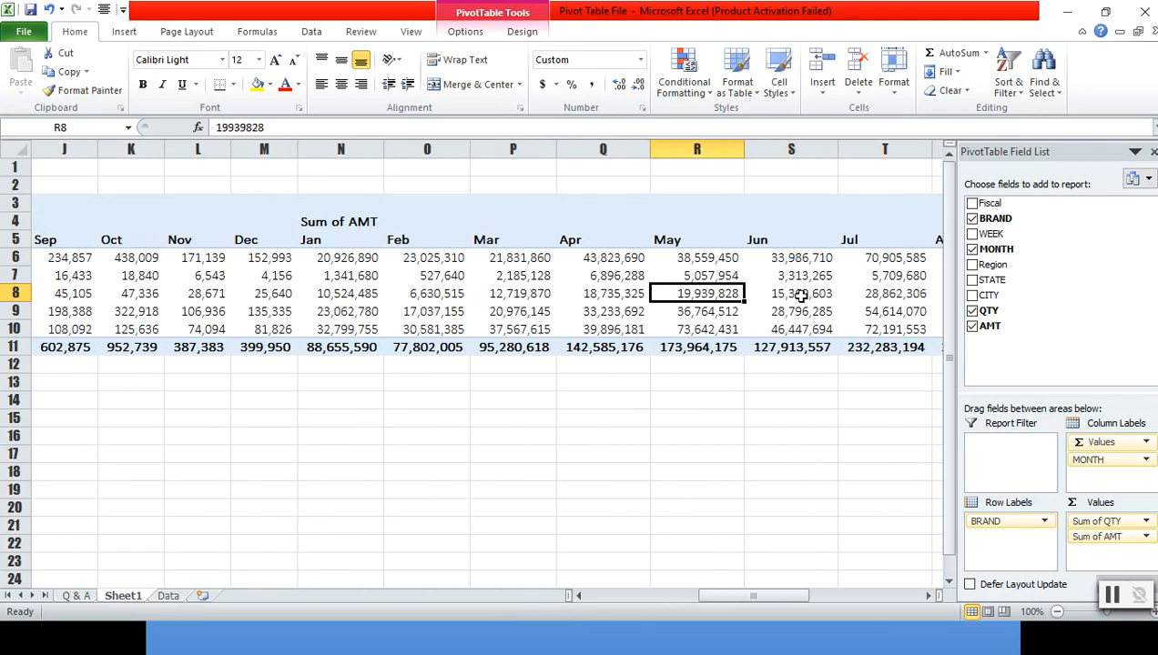
pyautogui.press('Left')
pyautogui.press('Left')
pyautogui.press('Left')
pyautogui.press('Left')
pyautogui.press('Up')
pyautogui.press('Up')
pyautogui.press('Up')
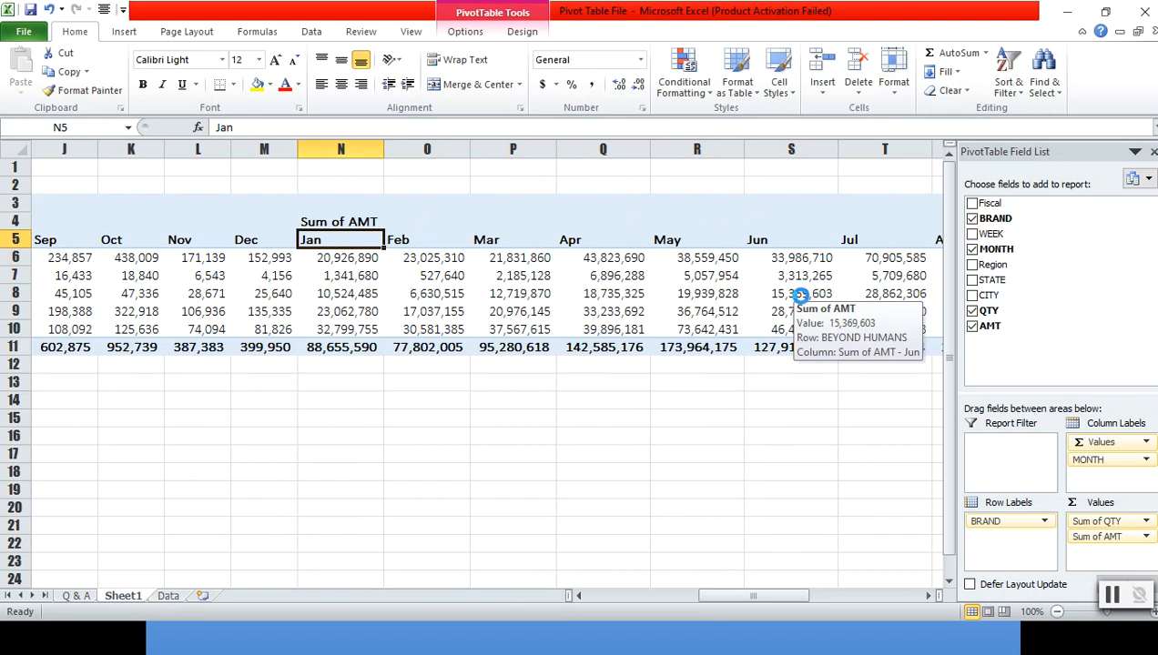
pyautogui.press('Down')
pyautogui.press('Down')
pyautogui.press('Up')
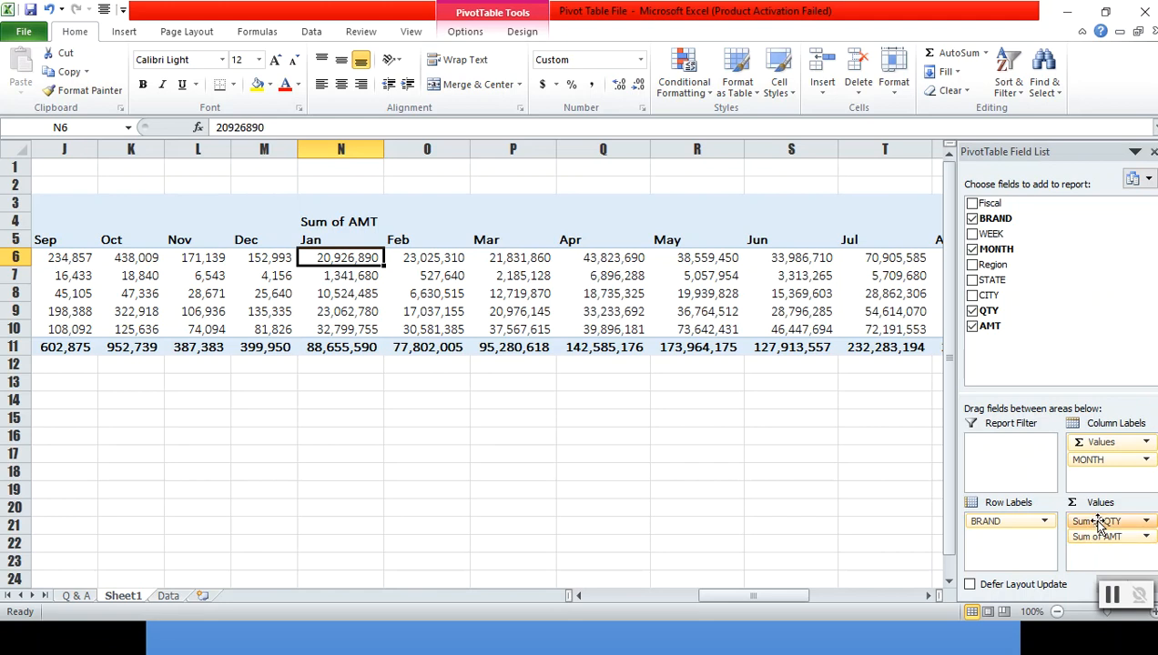
# - Remove the QTY field from the pivot table's values, leaving only Sum of AMT
pyautogui.moveTo(1099, 523); pyautogui.dragTo(1074, 346)
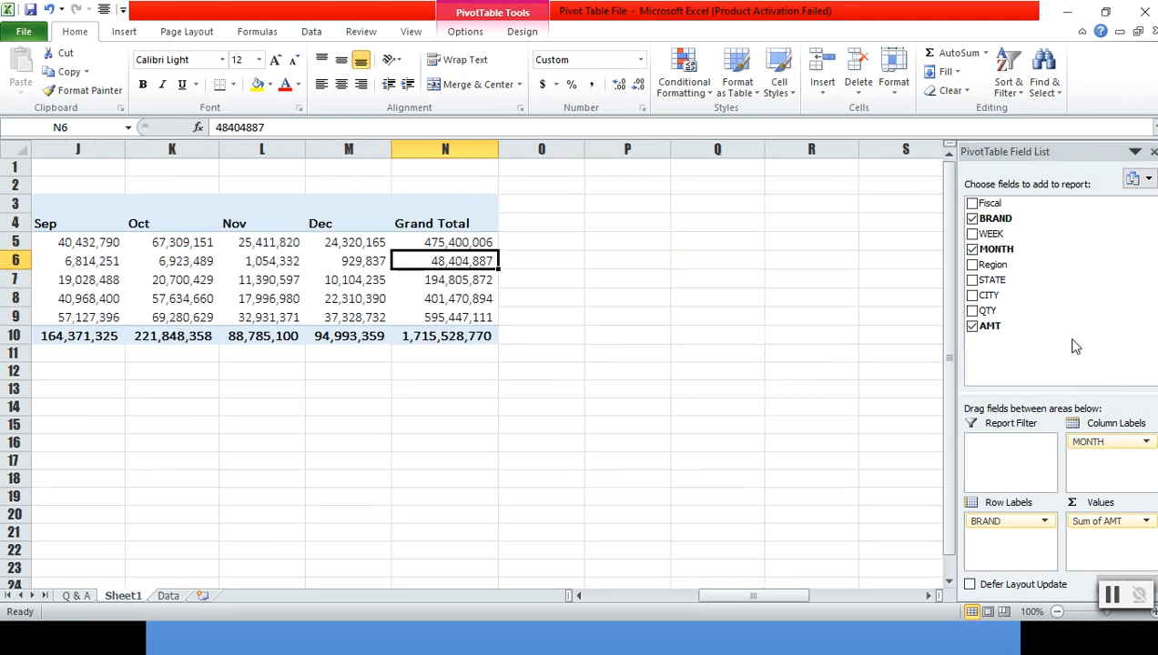
pyautogui.click(1112, 608)
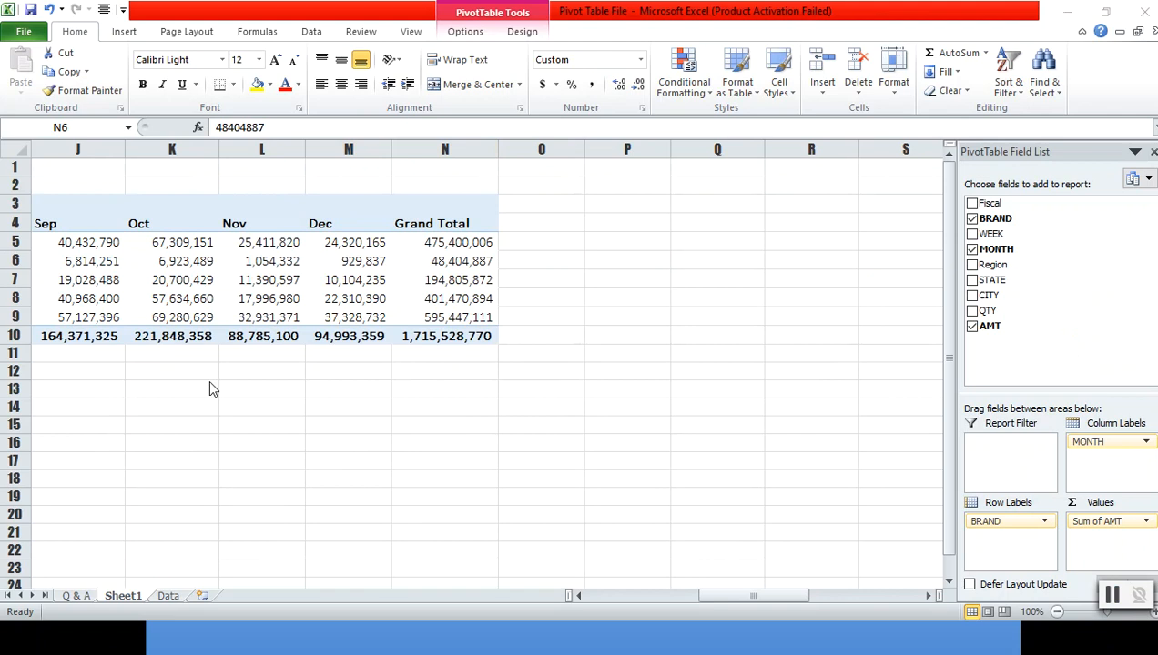
pyautogui.click(77, 597)
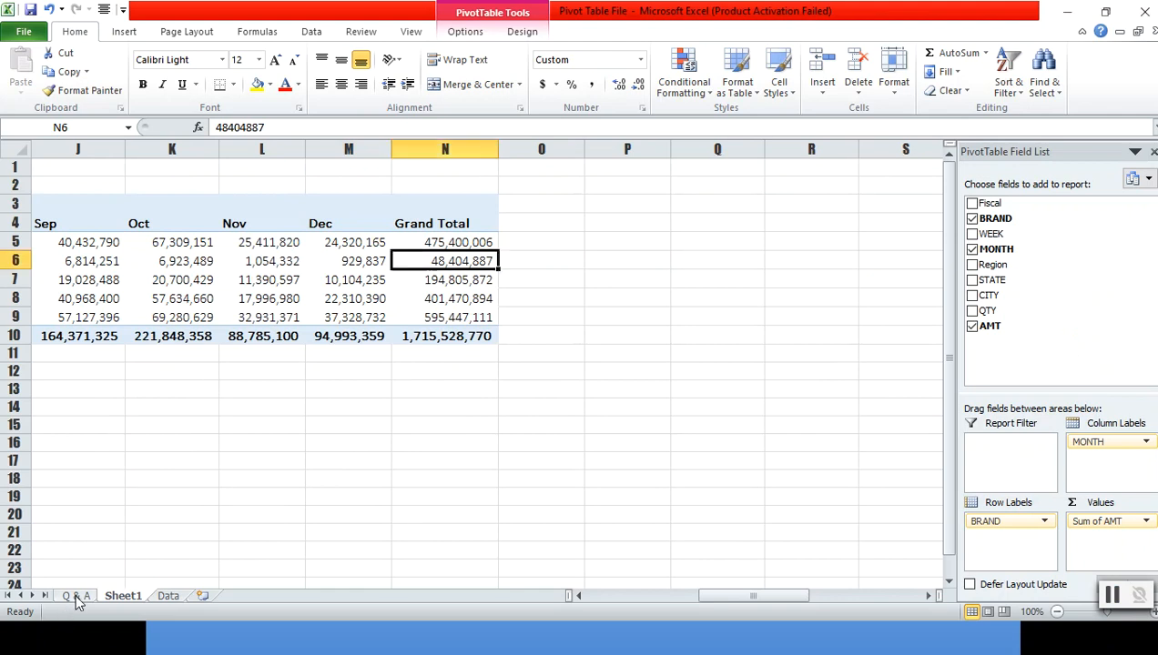
# - Examine the monthly revenue figures per brand across the pivot table
pyautogui.click(361, 257)
pyautogui.press('Left')
pyautogui.press('Left')
pyautogui.press('Left')
pyautogui.press('Left')
pyautogui.press('Left')
pyautogui.press('Left')
pyautogui.press('Left')
pyautogui.press('Left')
pyautogui.press('Left')
pyautogui.press('Left')
pyautogui.press('Left')
pyautogui.press('Left')
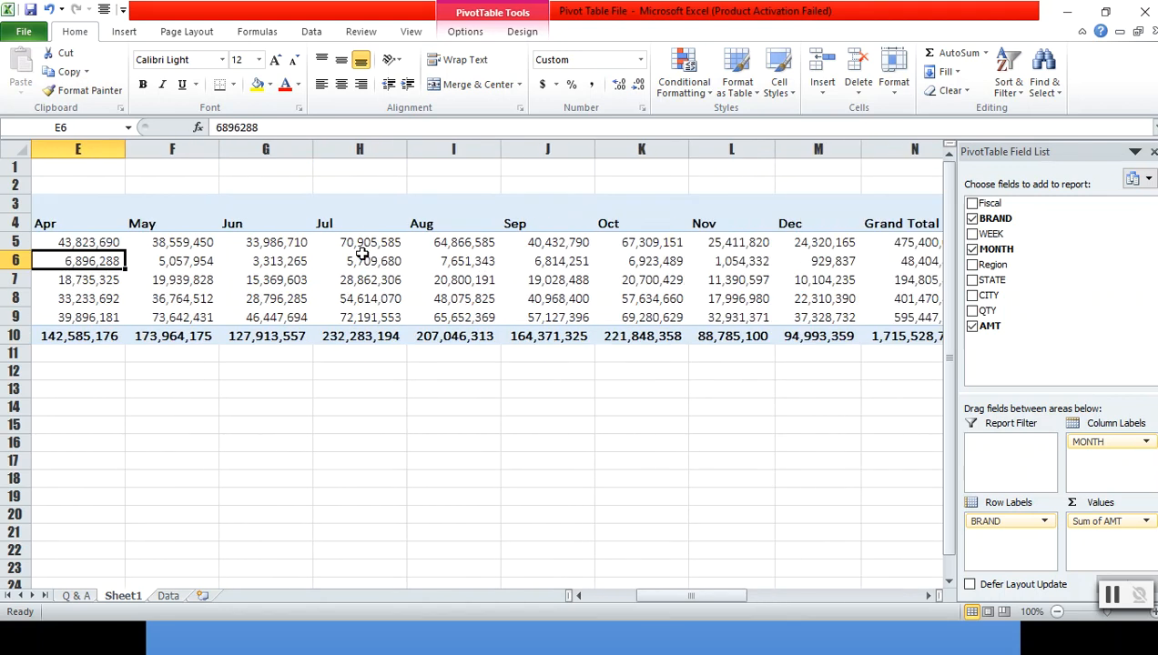
pyautogui.press('Right')
pyautogui.press('Up')
pyautogui.press('Up')
pyautogui.press('Up')
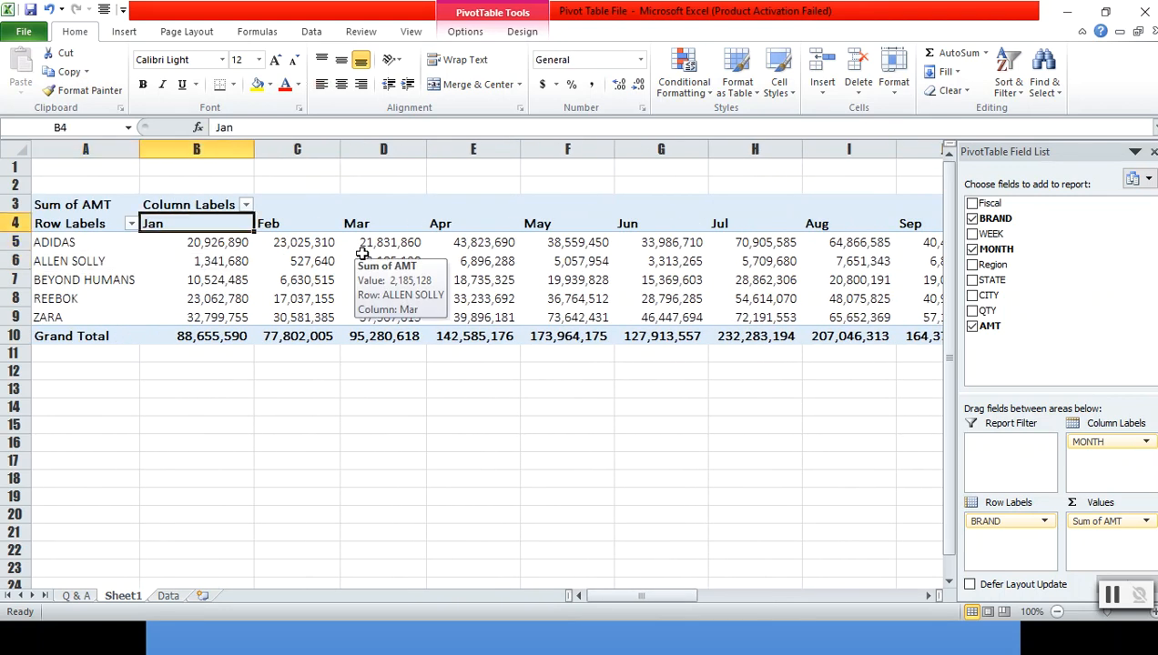
pyautogui.press('Left')
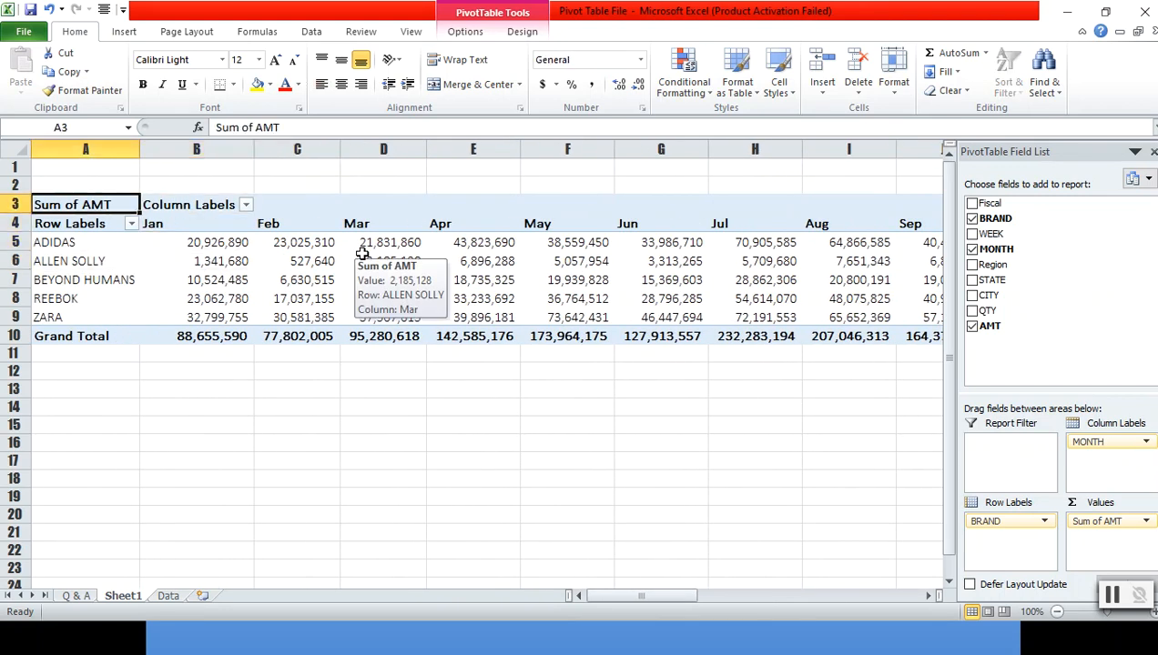
pyautogui.press('Down')
pyautogui.press('Down')
pyautogui.press('Down')
pyautogui.press('Down')
pyautogui.press('Down')
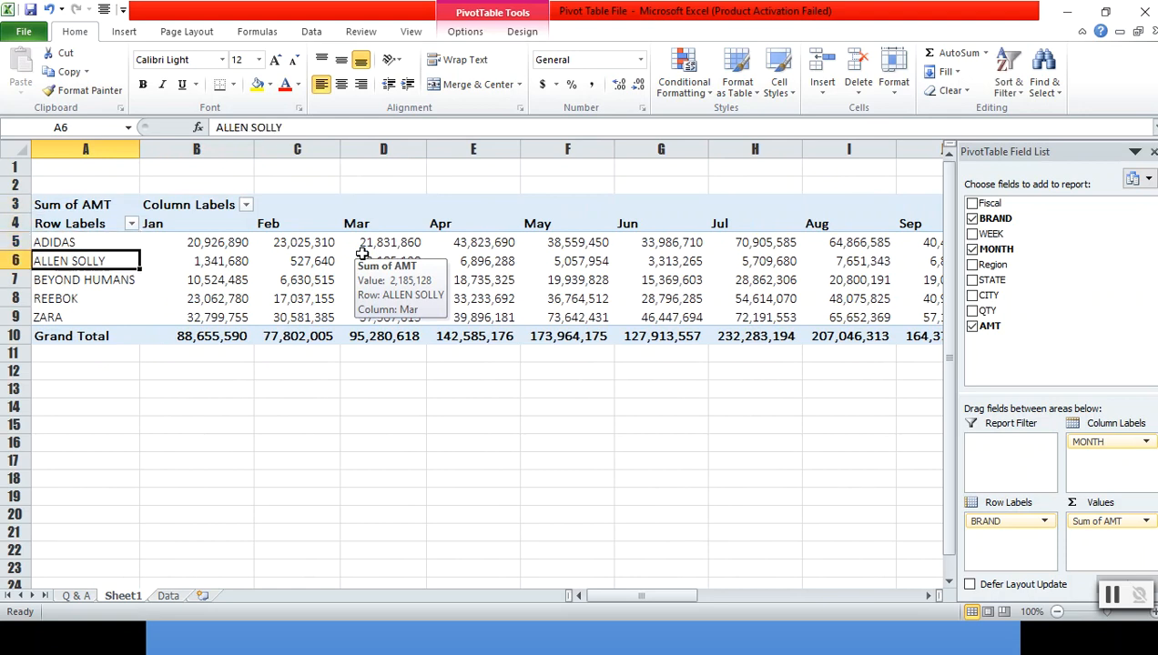
pyautogui.press('Right')
pyautogui.press('Right')
pyautogui.press('Up')
pyautogui.press('Up')
pyautogui.press('Left')
pyautogui.press('Up')
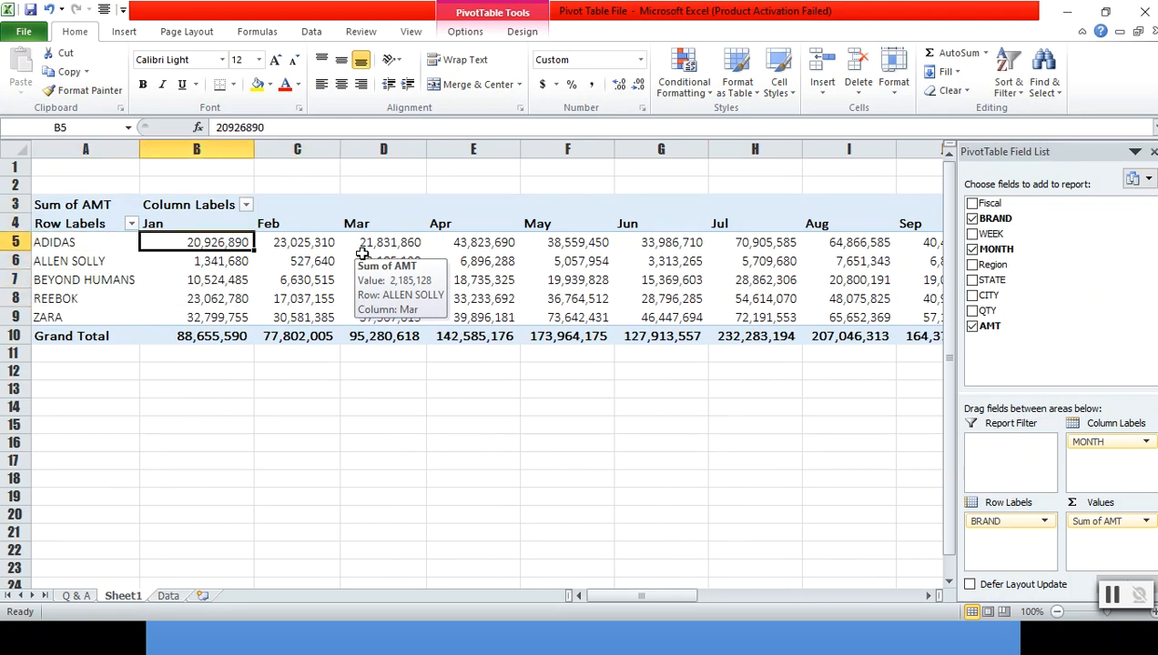
# - Bold the Practise 4 instruction row on the Q & A sheet
pyautogui.hotkey('ctrl', 'pageup')
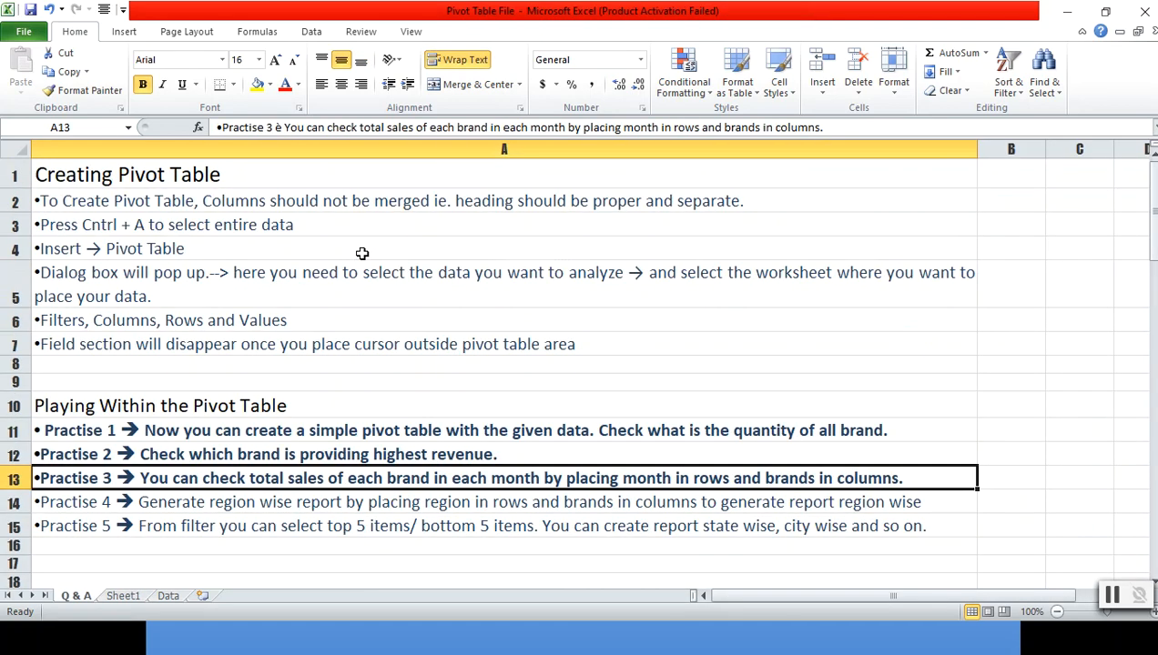
pyautogui.press('Down')
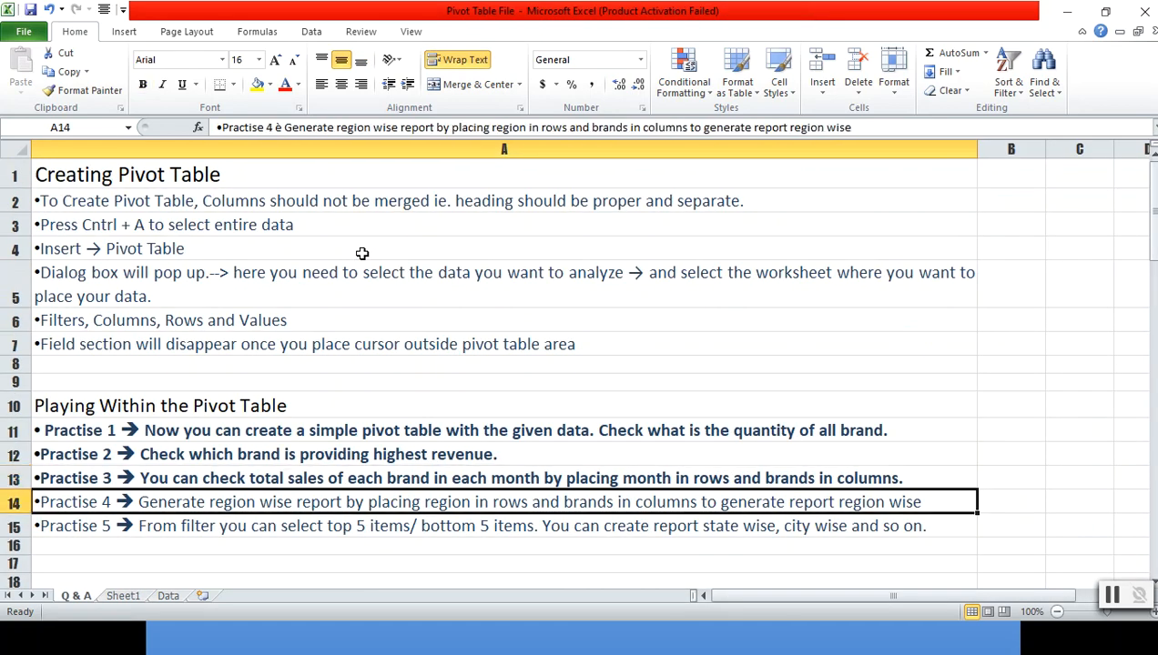
pyautogui.hotkey('ctrl', 'b')
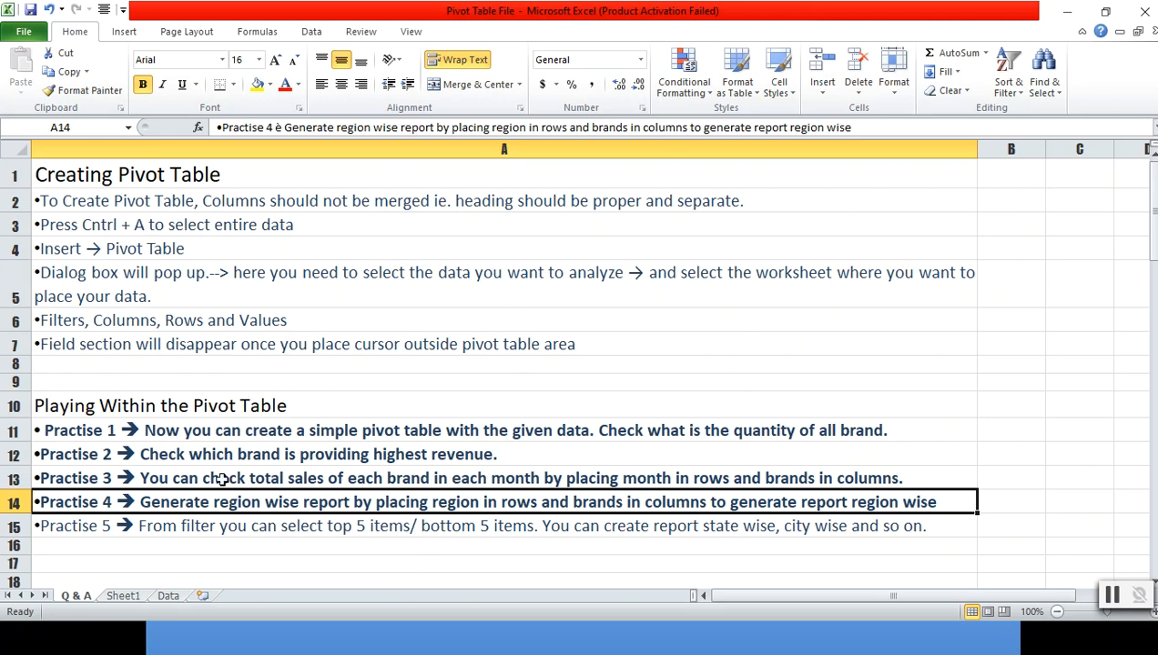
# - Replace MONTH with the Region field and place Region in the pivot table's column labels on Sheet1
pyautogui.click(128, 595)
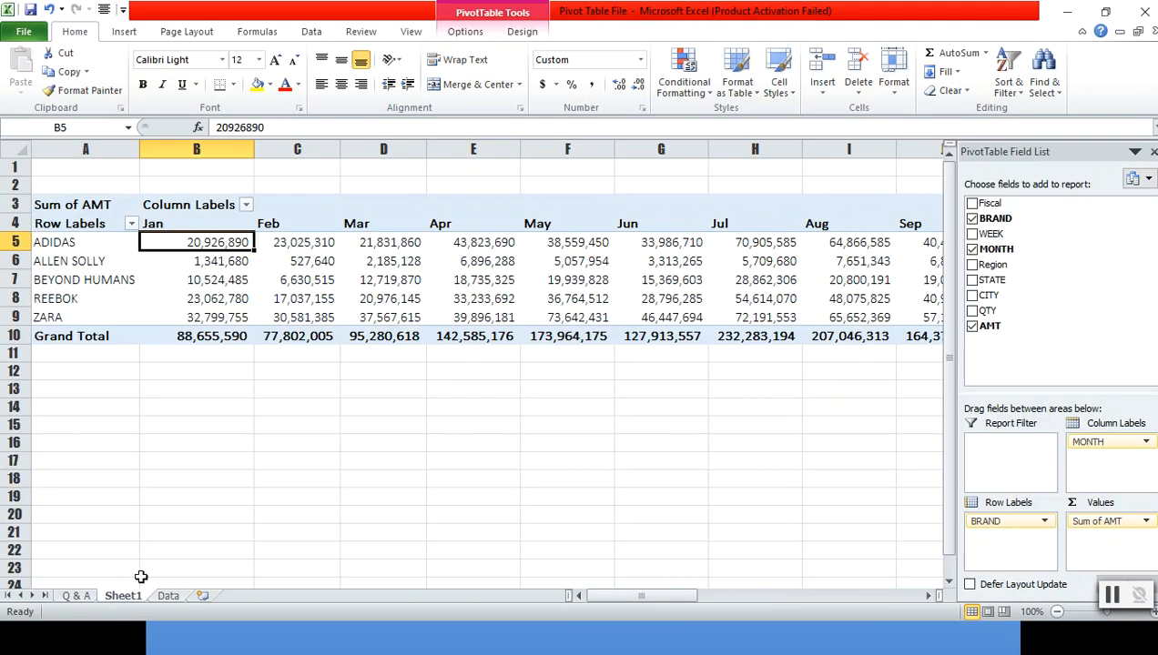
pyautogui.click(973, 251)
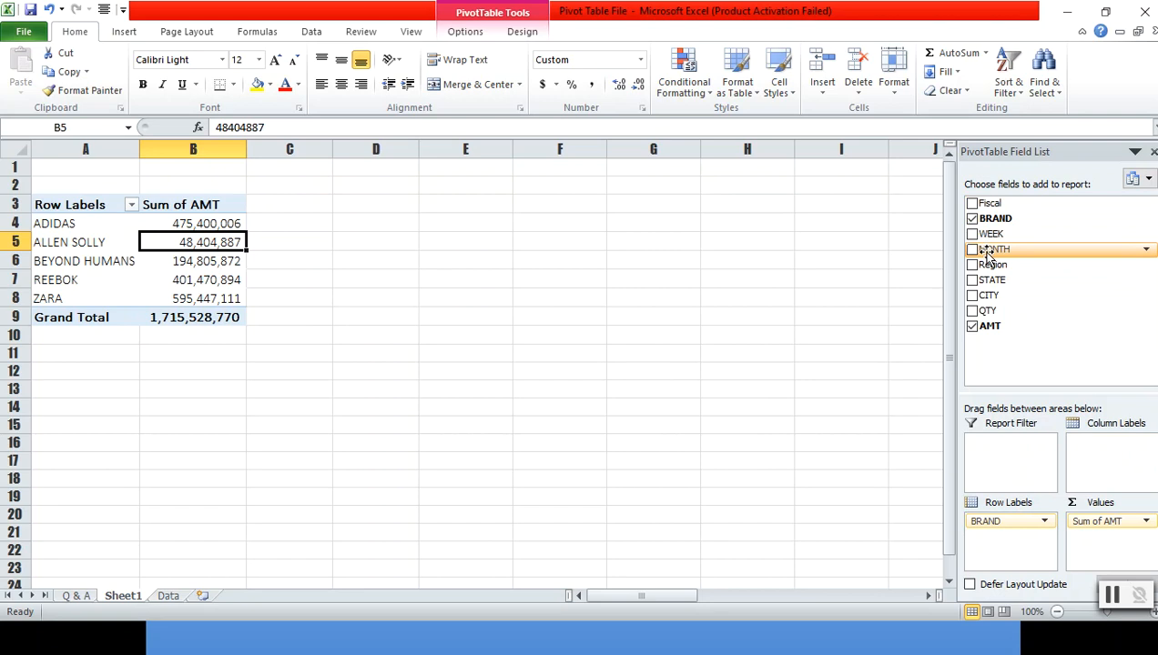
pyautogui.click(972, 265)
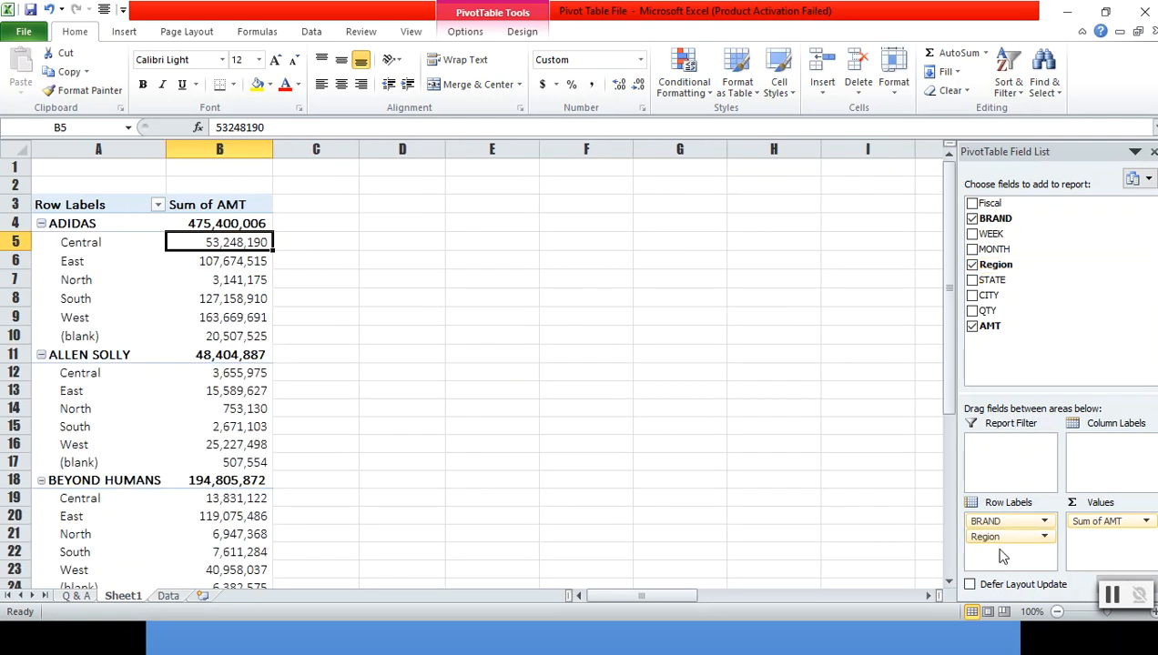
pyautogui.moveTo(1004, 544); pyautogui.dragTo(1110, 452)
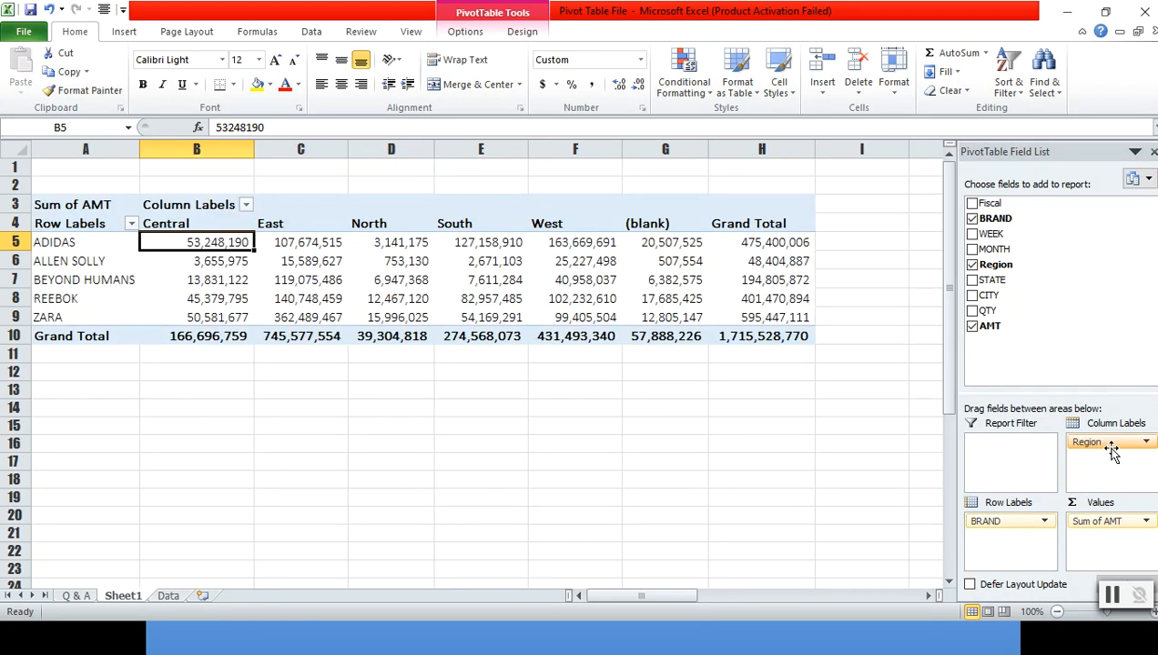
pyautogui.press('Left')
pyautogui.press('Right')
pyautogui.press('Right')
pyautogui.press('Right')
pyautogui.press('Left')
pyautogui.press('Left')
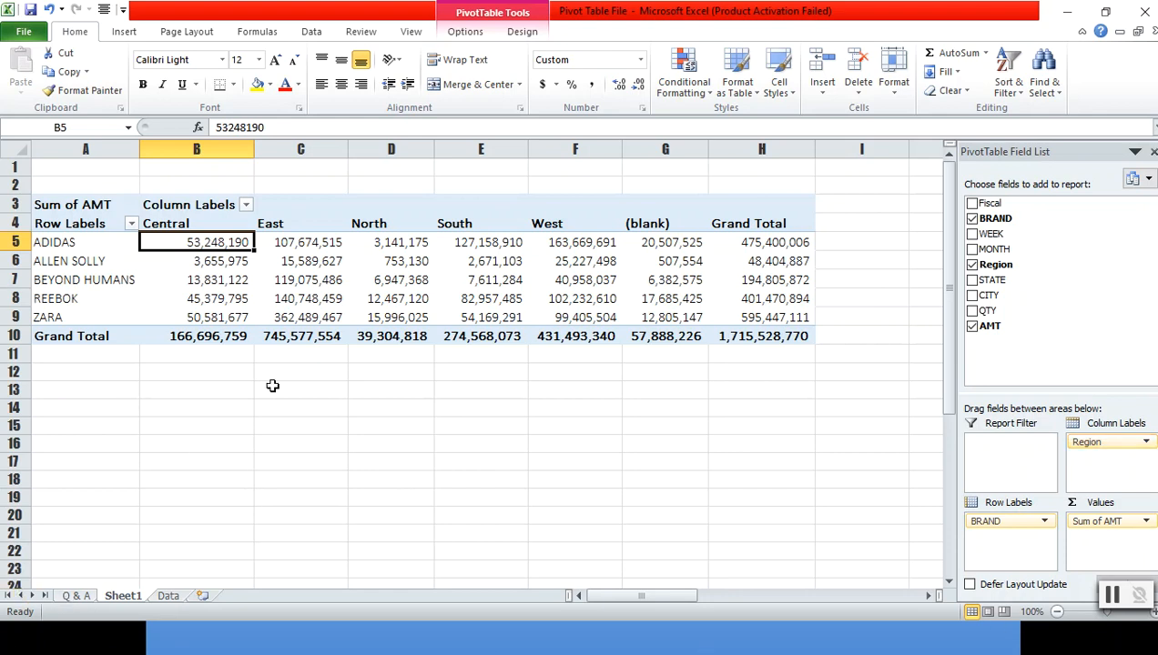
# - Bold the Practise 5 instruction row on the Q & A sheet
pyautogui.click(76, 598)
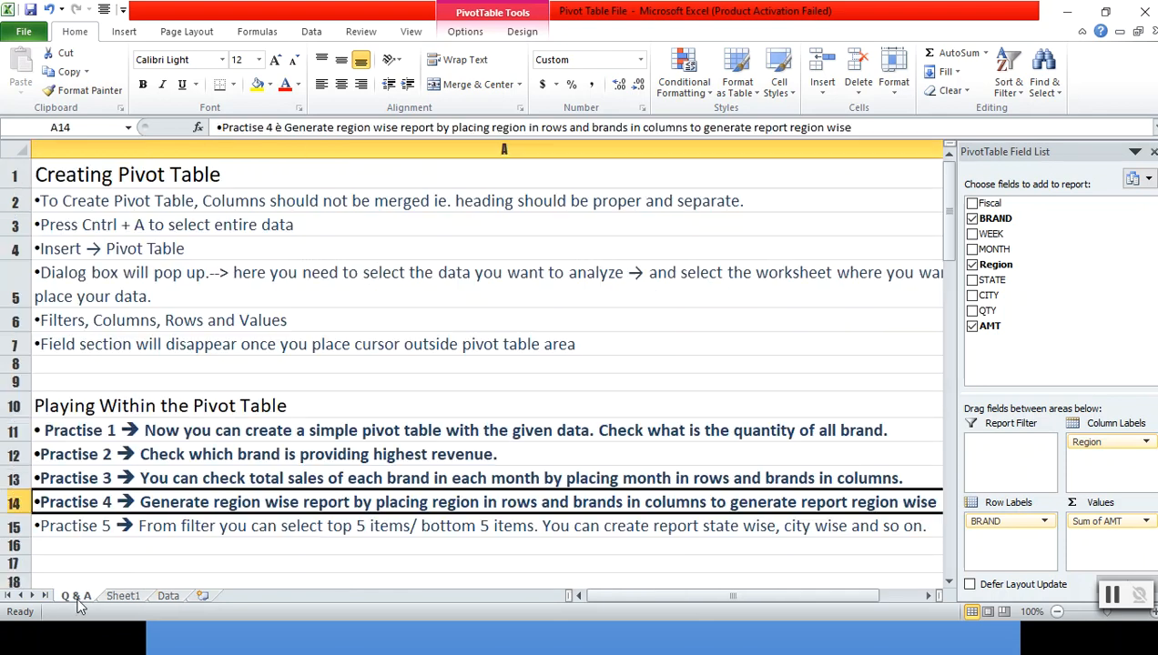
pyautogui.click(116, 527)
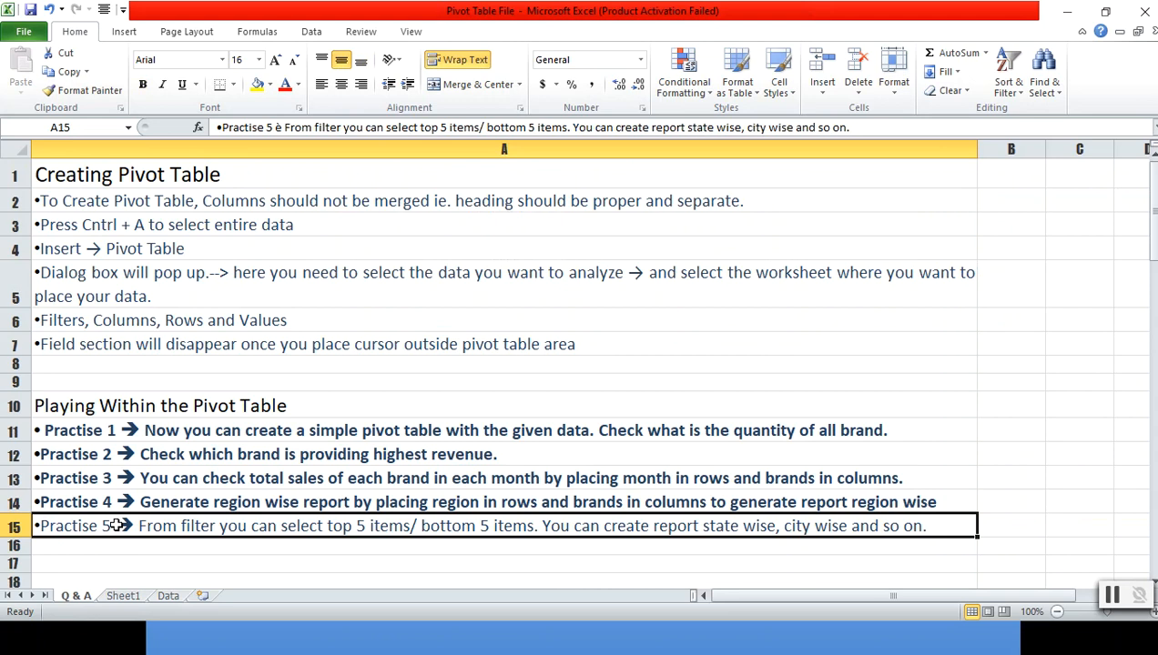
pyautogui.hotkey('ctrl', 'b')
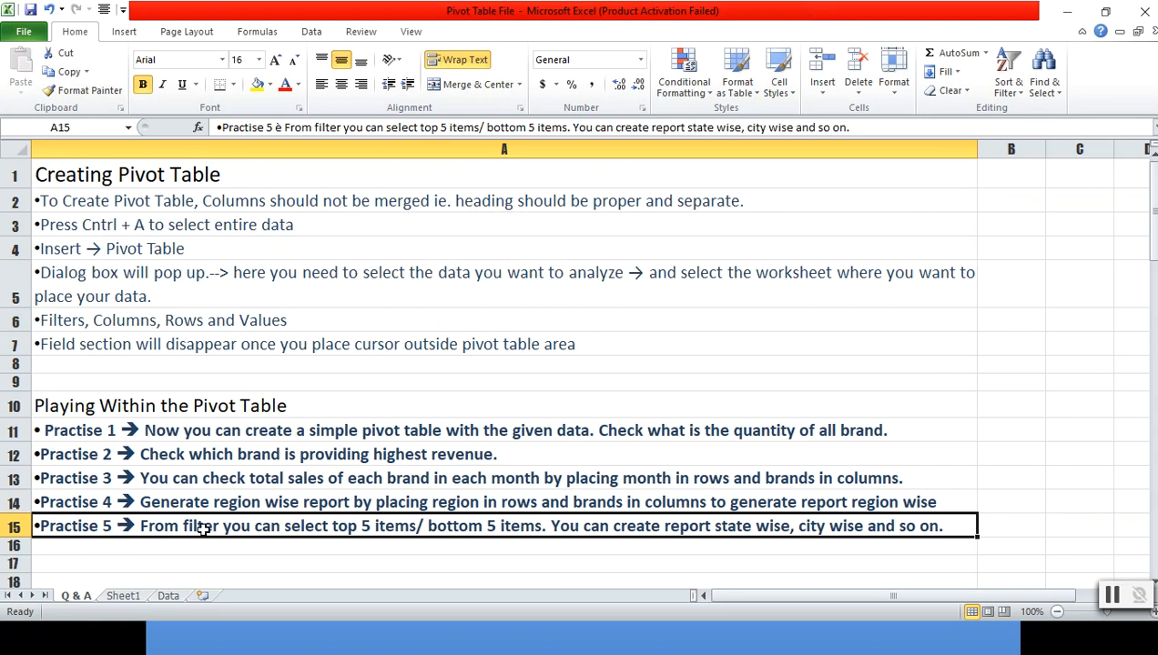
# - Add MONTH as a report filter on Sheet1 and filter the pivot table to Jan
pyautogui.click(125, 596)
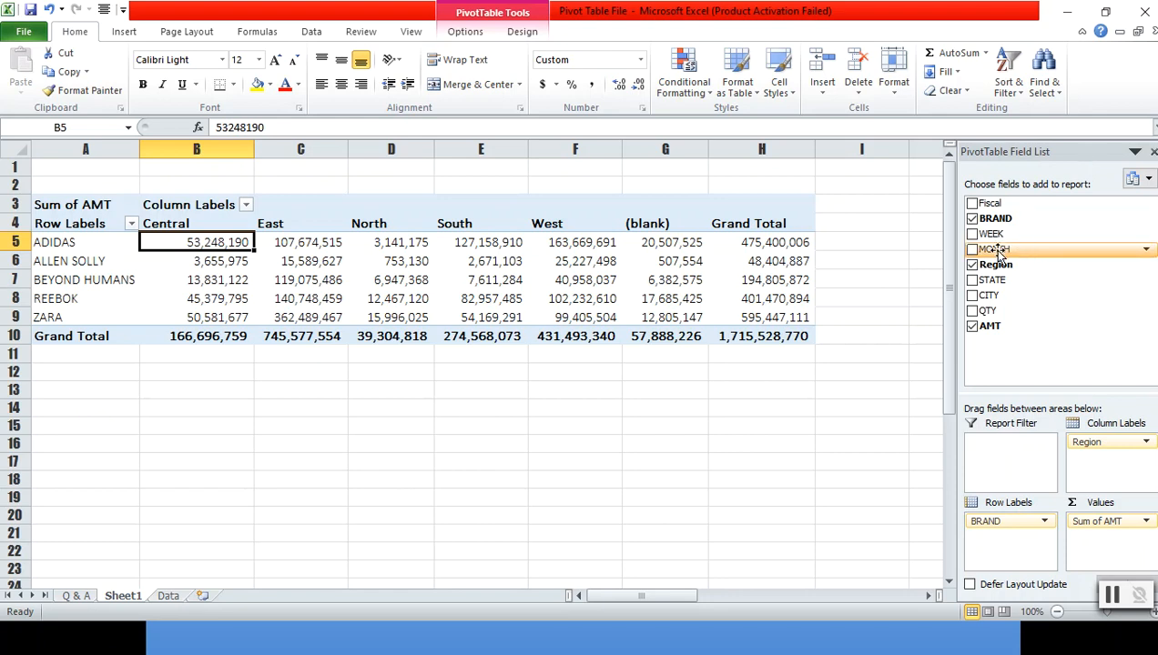
pyautogui.moveTo(994, 255); pyautogui.dragTo(1001, 451)
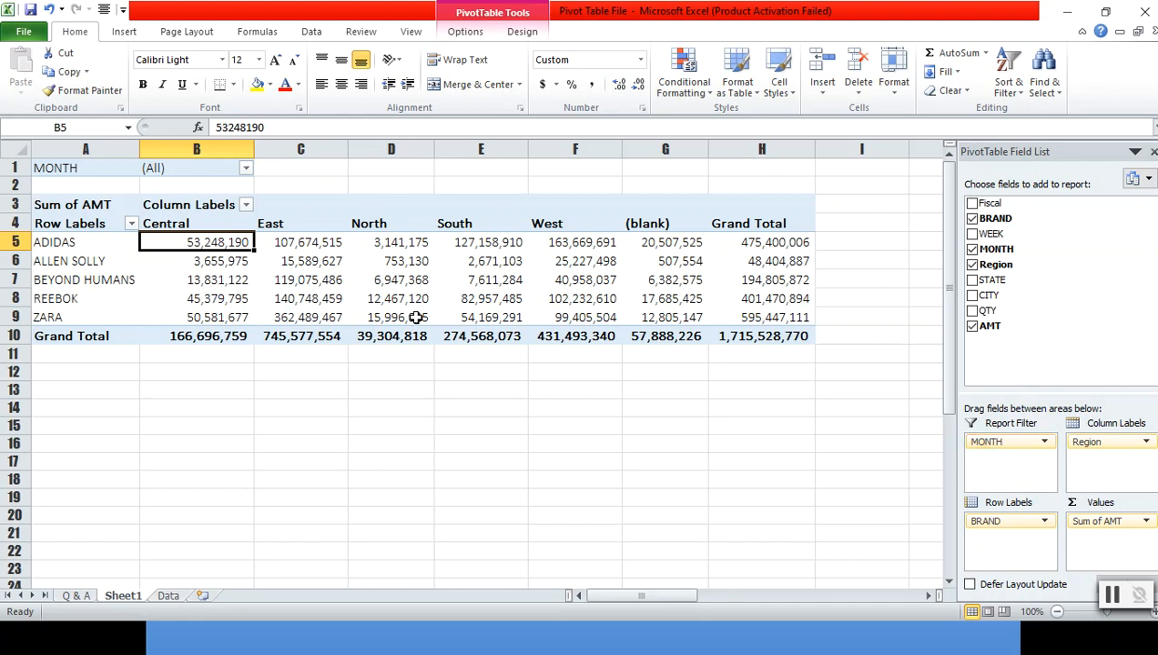
pyautogui.click(246, 169)
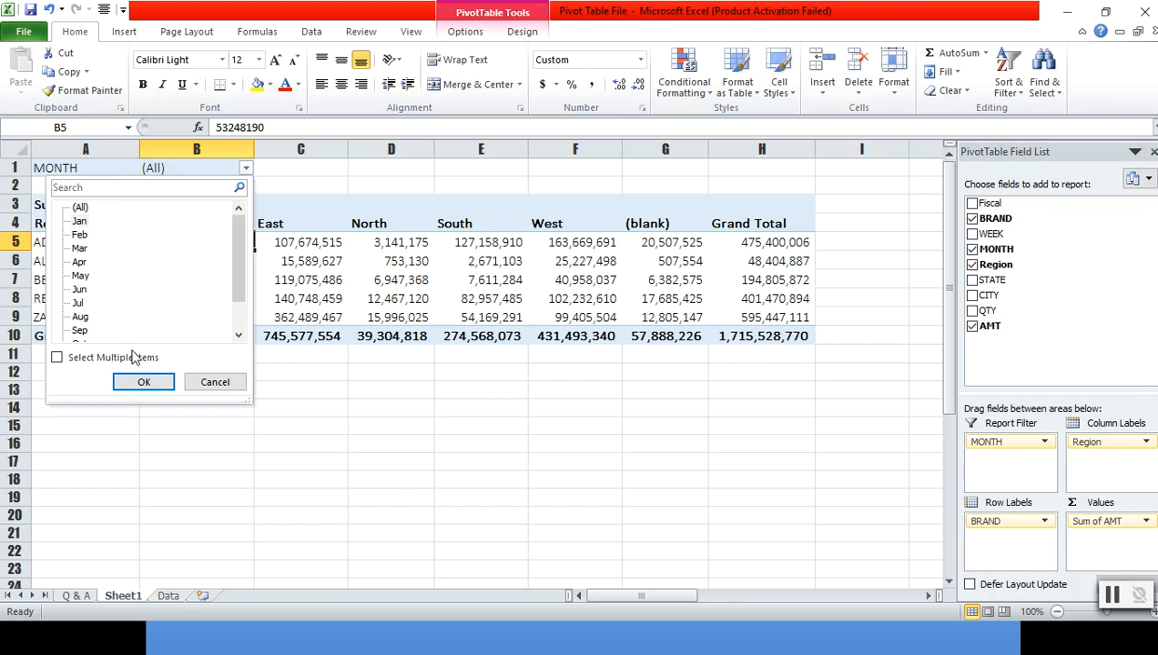
pyautogui.click(81, 222)
pyautogui.click(142, 381)
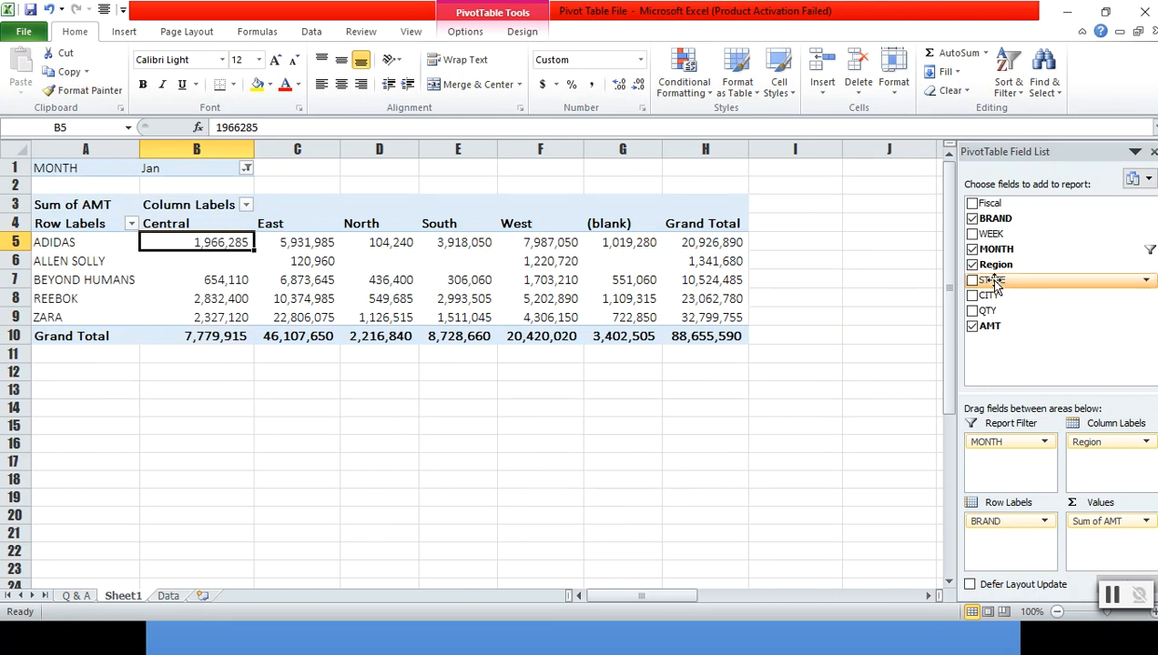
# - Replace Region with the STATE field in the pivot table's column labels
pyautogui.moveTo(995, 284); pyautogui.dragTo(1091, 459)
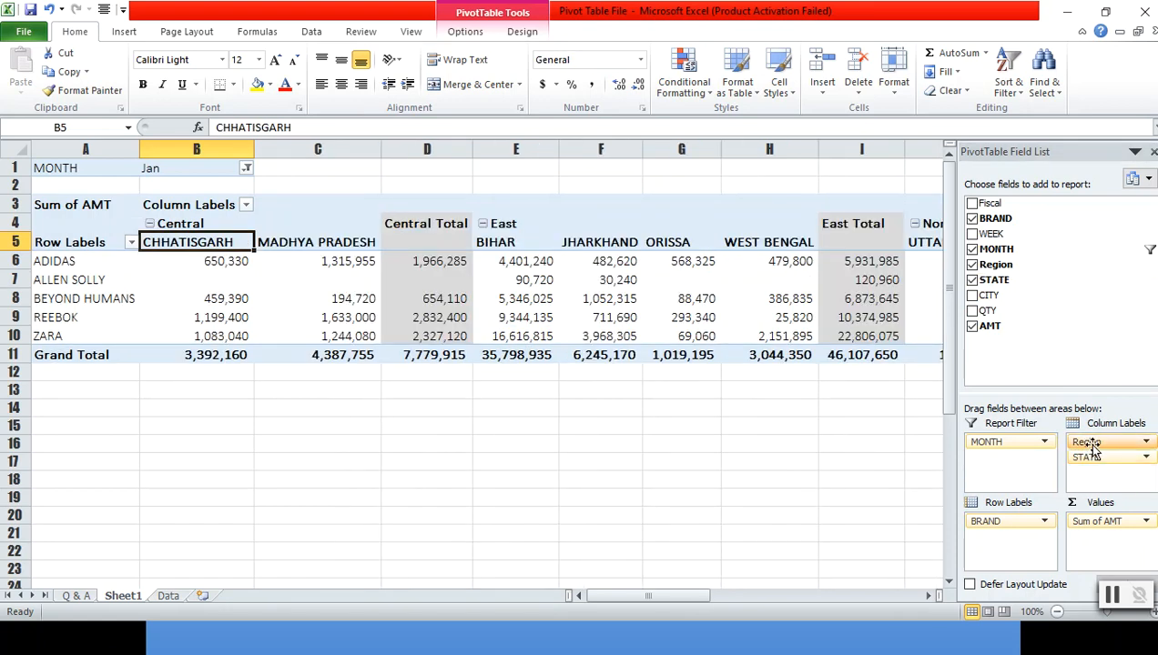
pyautogui.moveTo(1092, 443); pyautogui.dragTo(1095, 325)
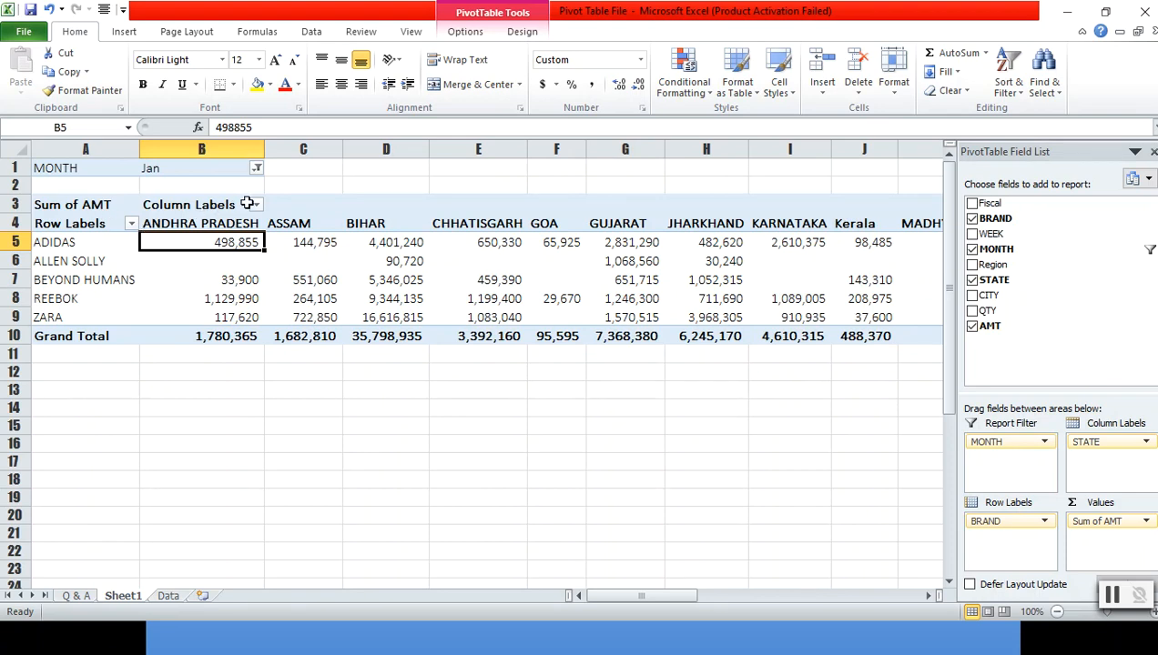
# - Filter the pivot table's MONTH report filter to show only Mar
pyautogui.click(257, 167)
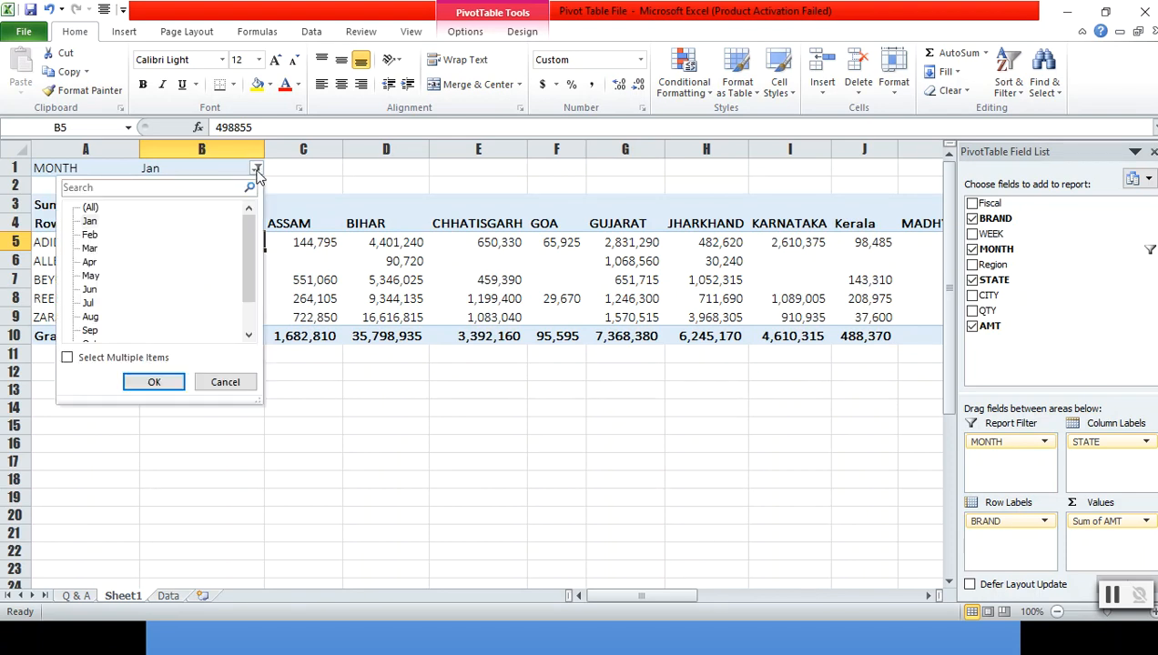
pyautogui.click(90, 249)
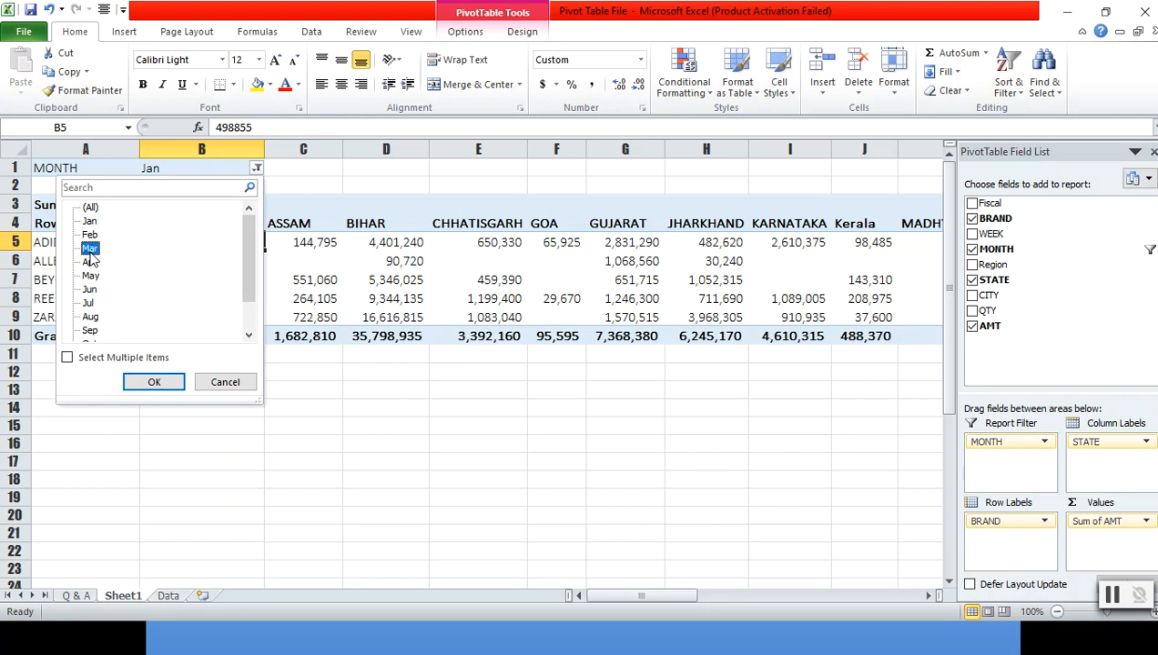
pyautogui.click(154, 381)
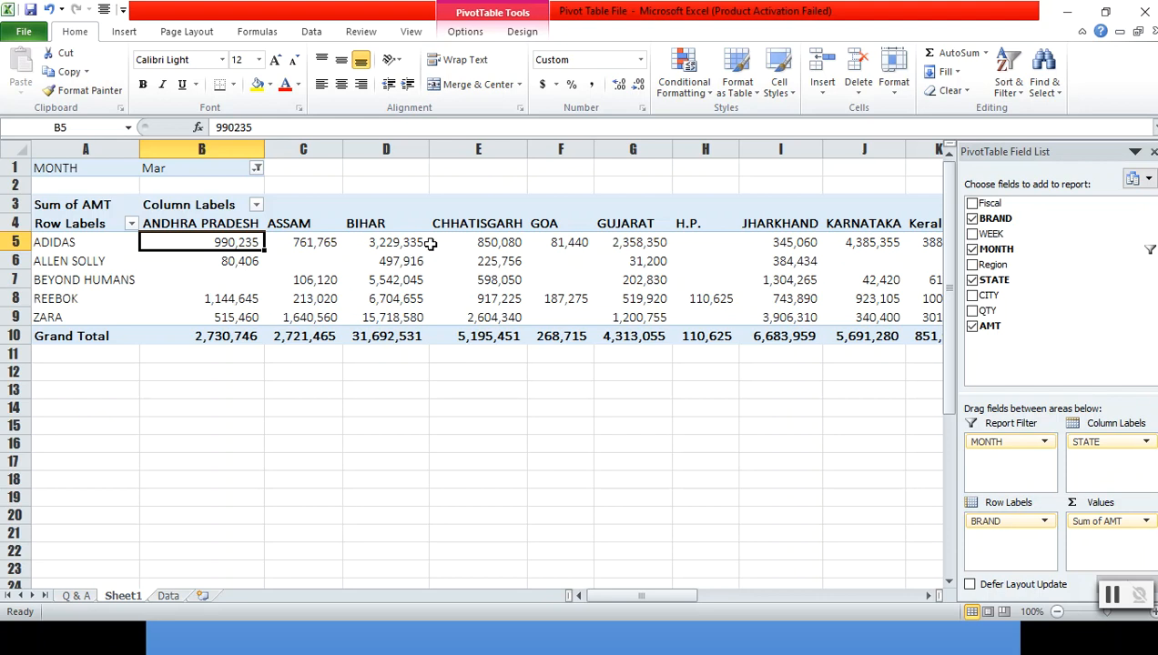
# - Allow multiple items in the MONTH filter and show May, Jun and Aug together
pyautogui.moveTo(785, 246)
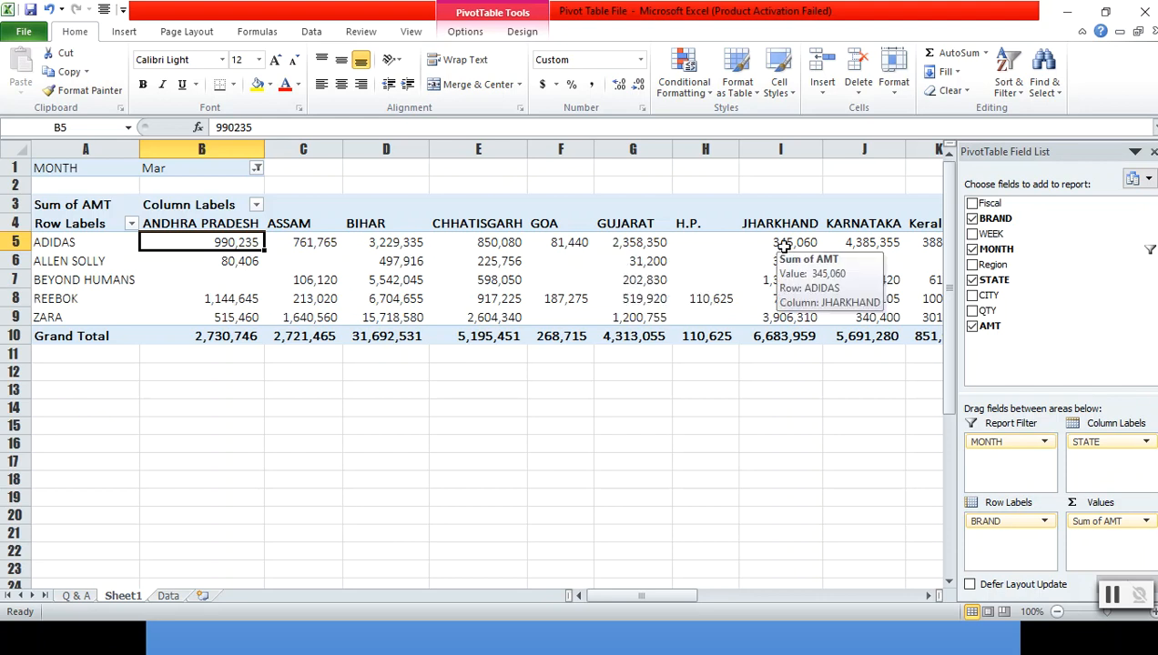
pyautogui.click(258, 168)
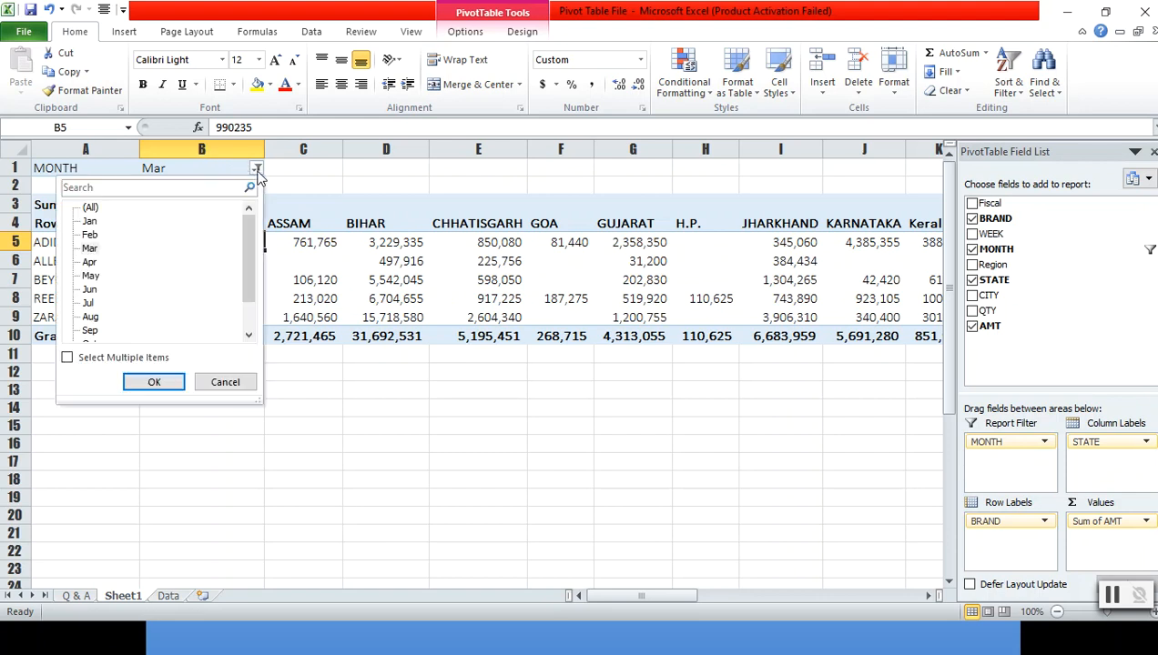
pyautogui.click(97, 291)
pyautogui.click(69, 359)
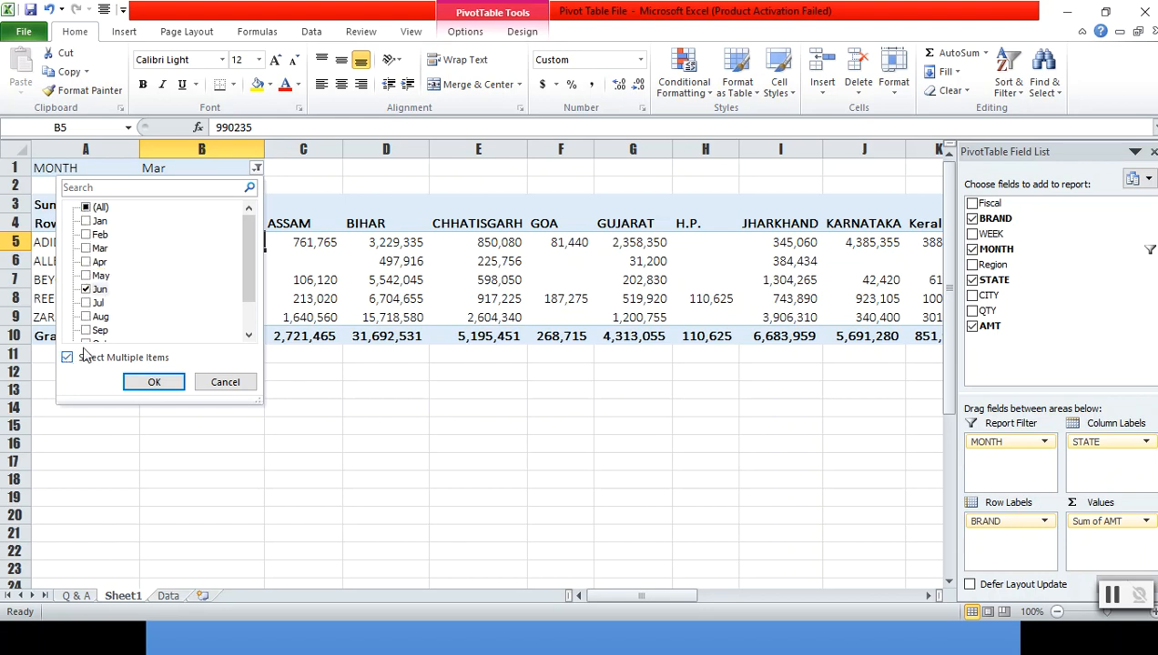
pyautogui.click(87, 275)
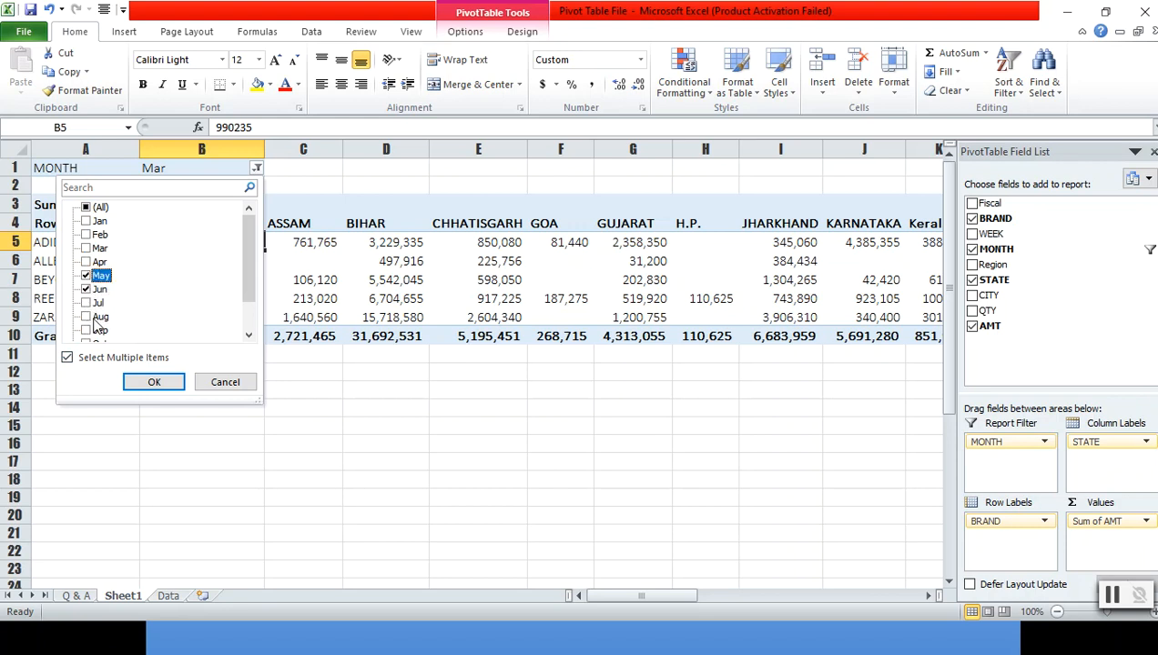
pyautogui.click(86, 316)
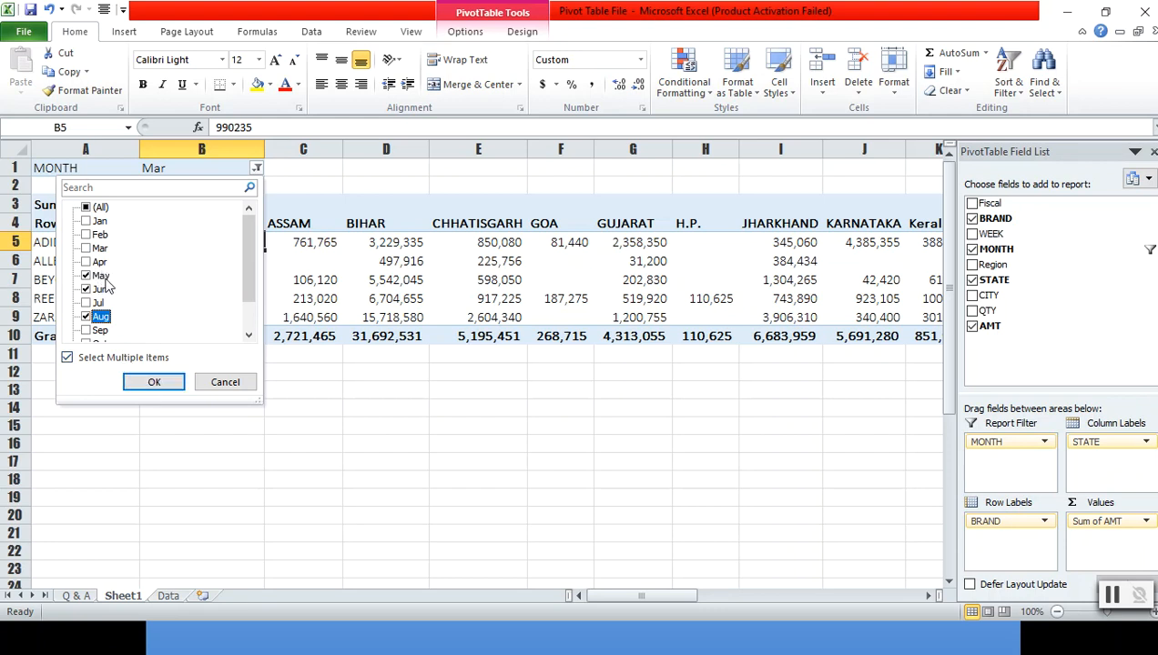
pyautogui.click(154, 384)
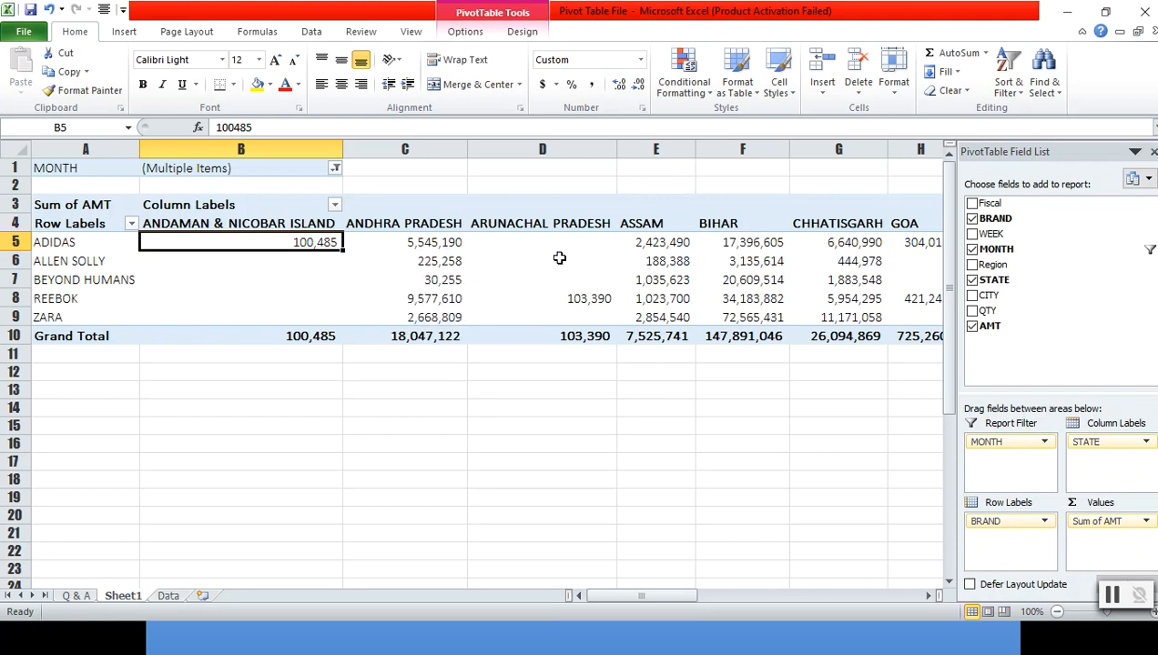
pyautogui.moveTo(571, 259)
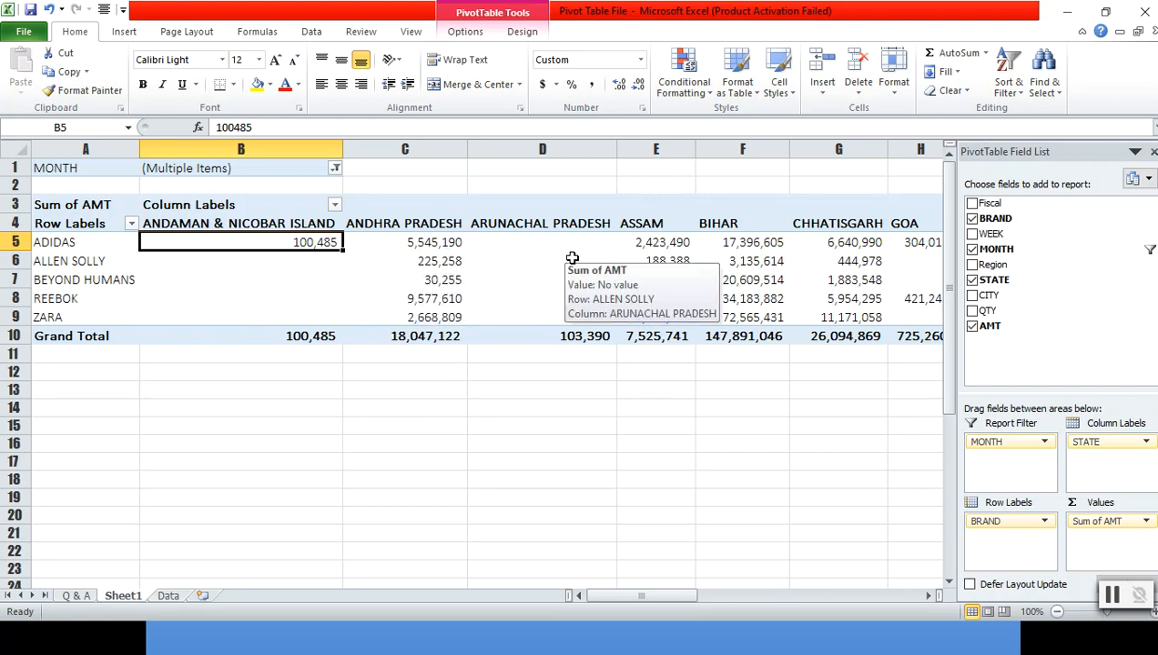